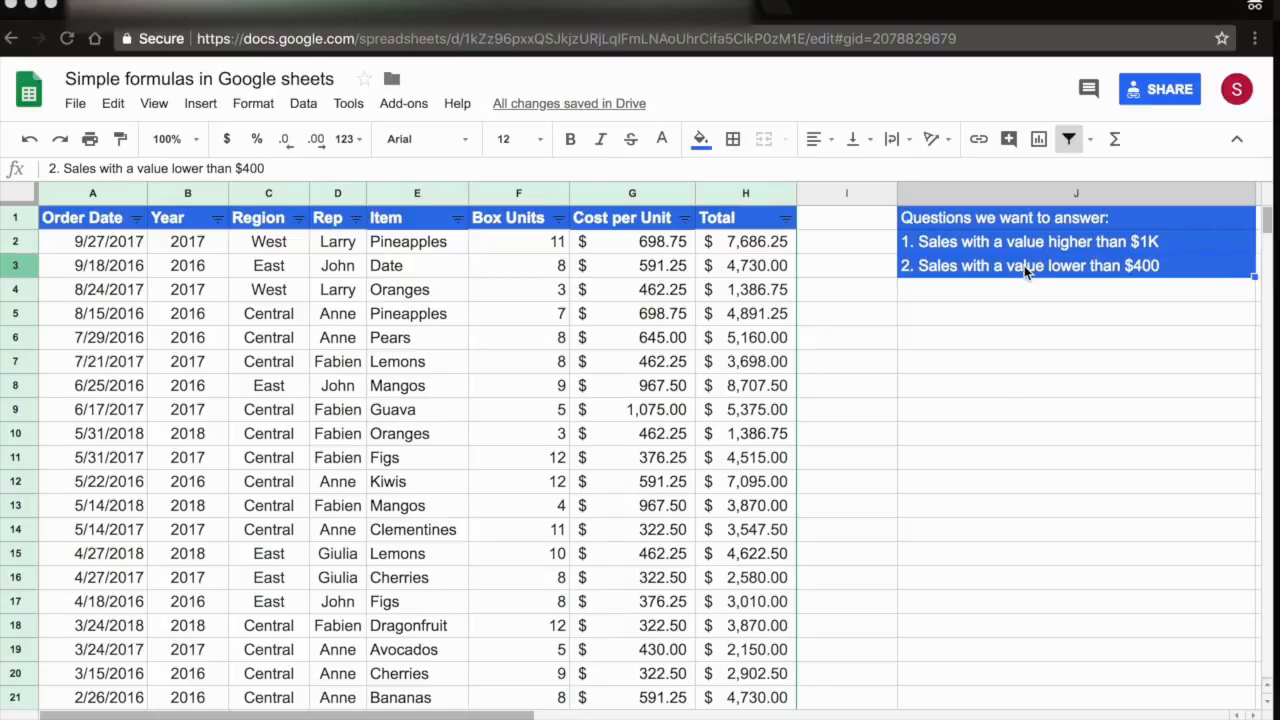
# Start a single-color conditional formatting rule and set its range to the whole Cost per Unit column, G:G
pyautogui.click(1099, 251)
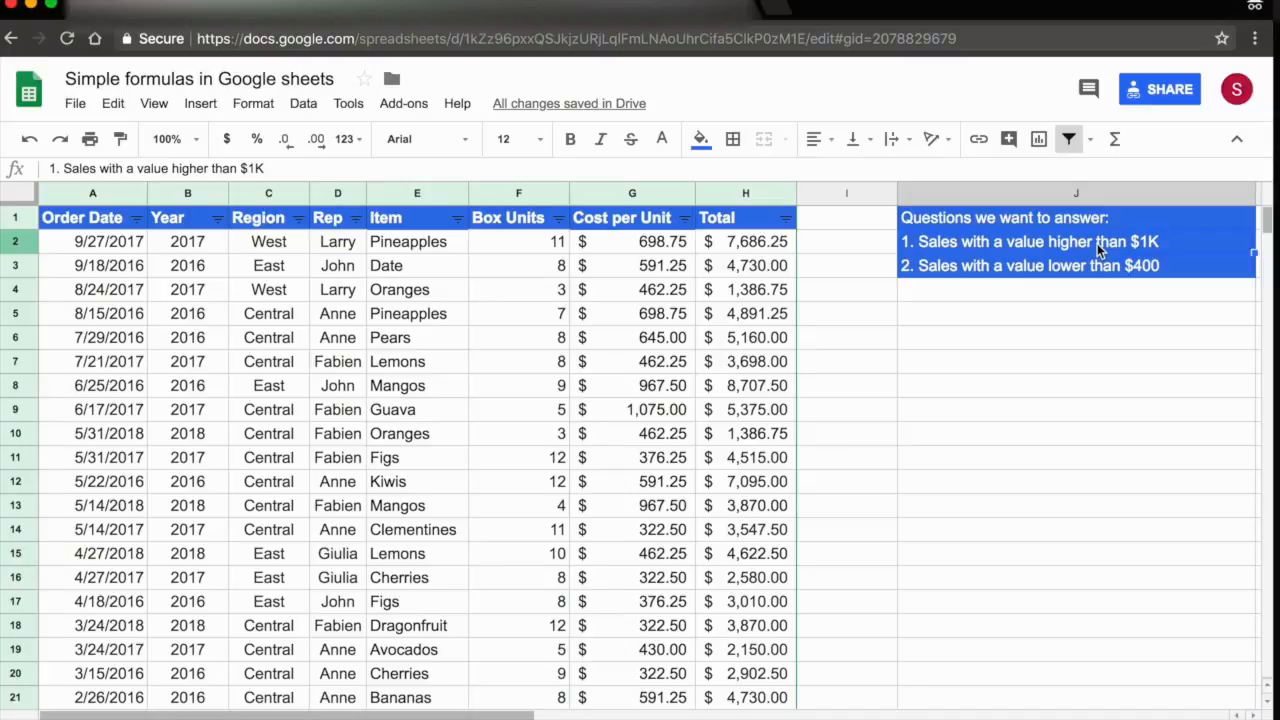
pyautogui.press('Return')
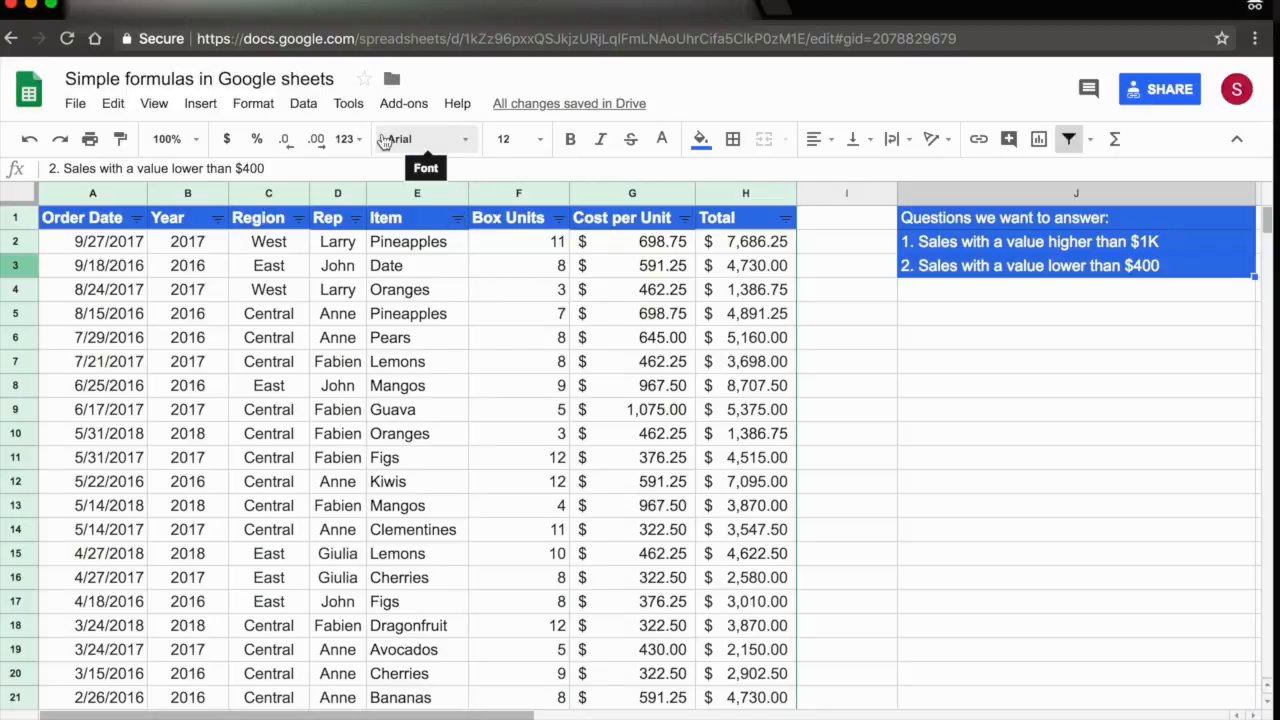
pyautogui.click(262, 108)
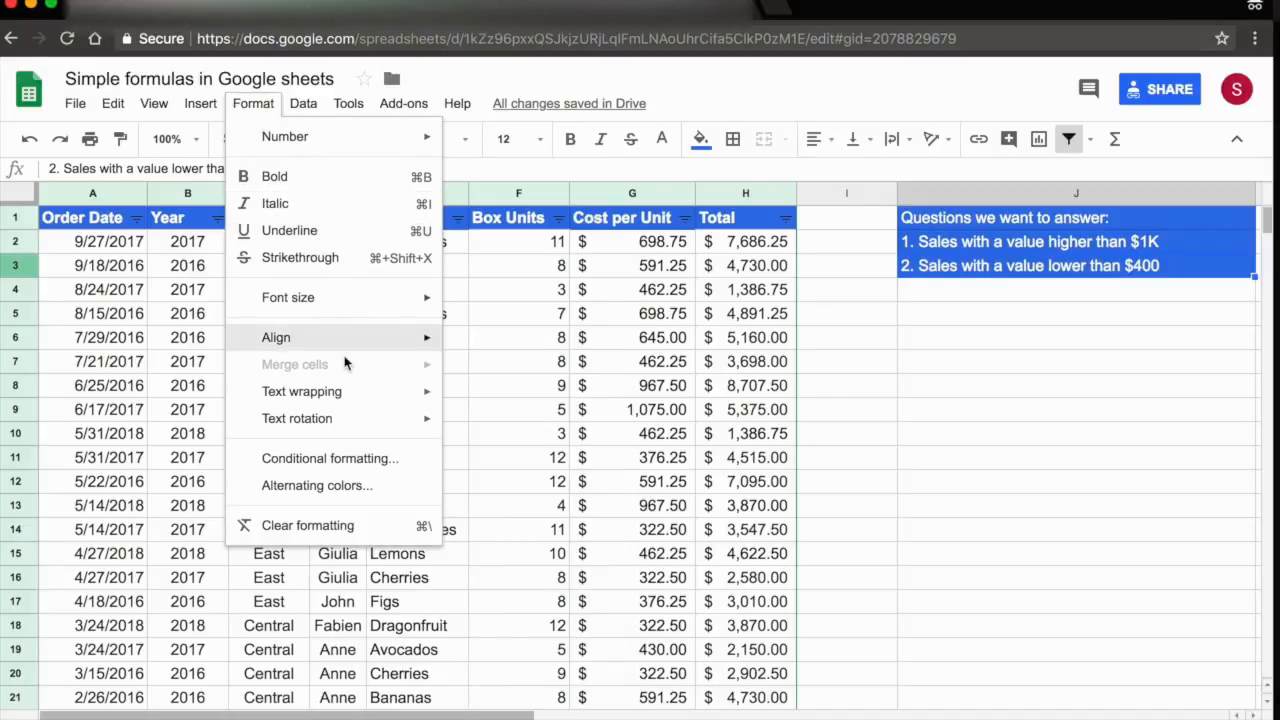
pyautogui.click(413, 460)
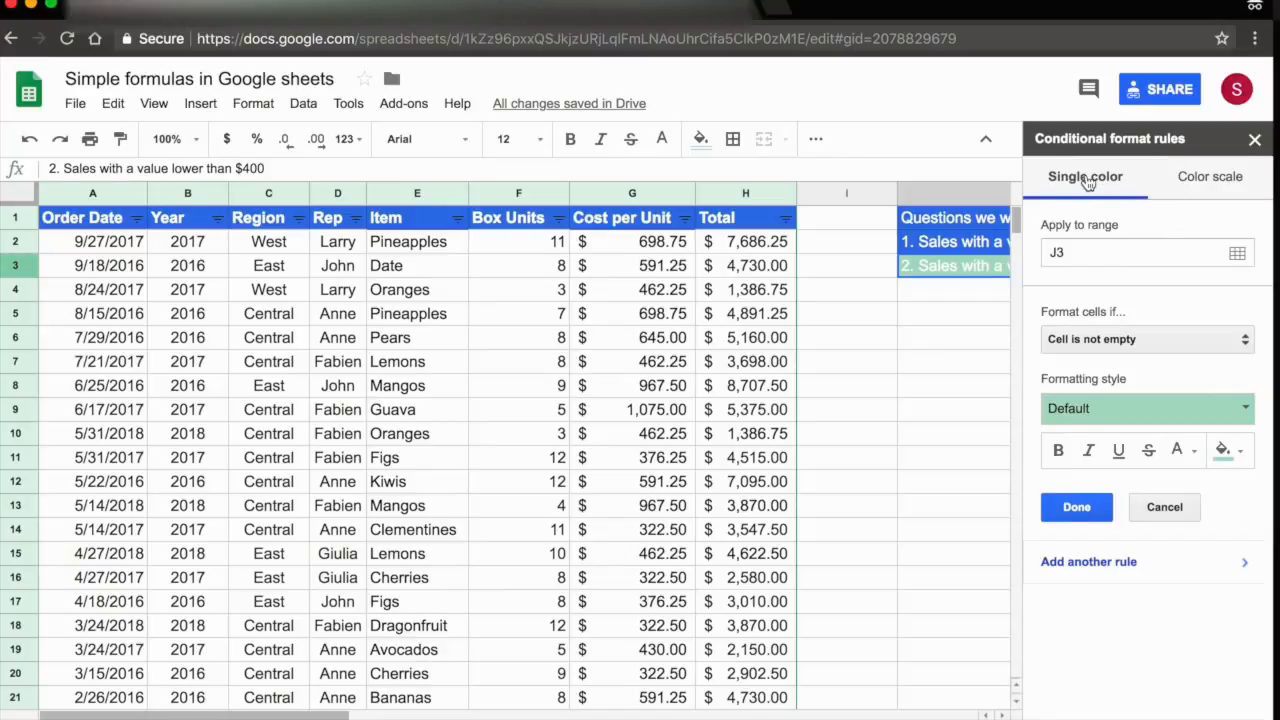
pyautogui.click(1238, 255)
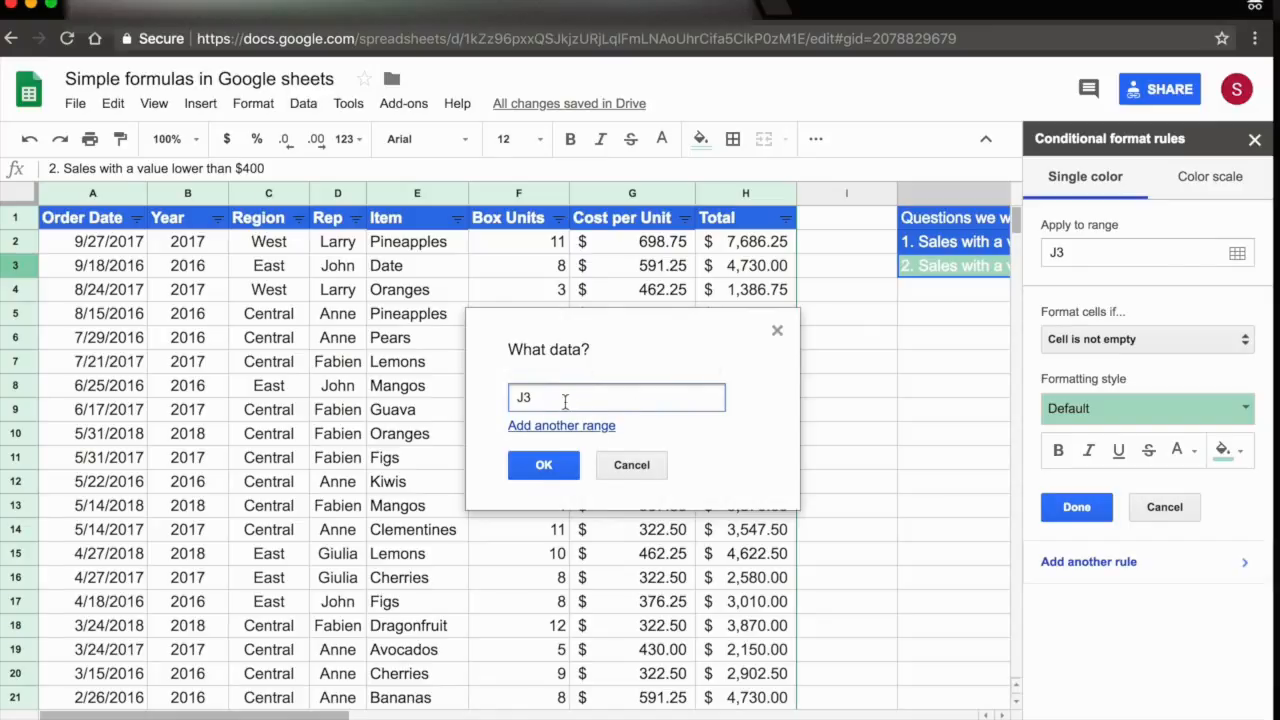
pyautogui.moveTo(560, 400); pyautogui.dragTo(504, 404)
pyautogui.press('BackSpace')
pyautogui.click(653, 193)
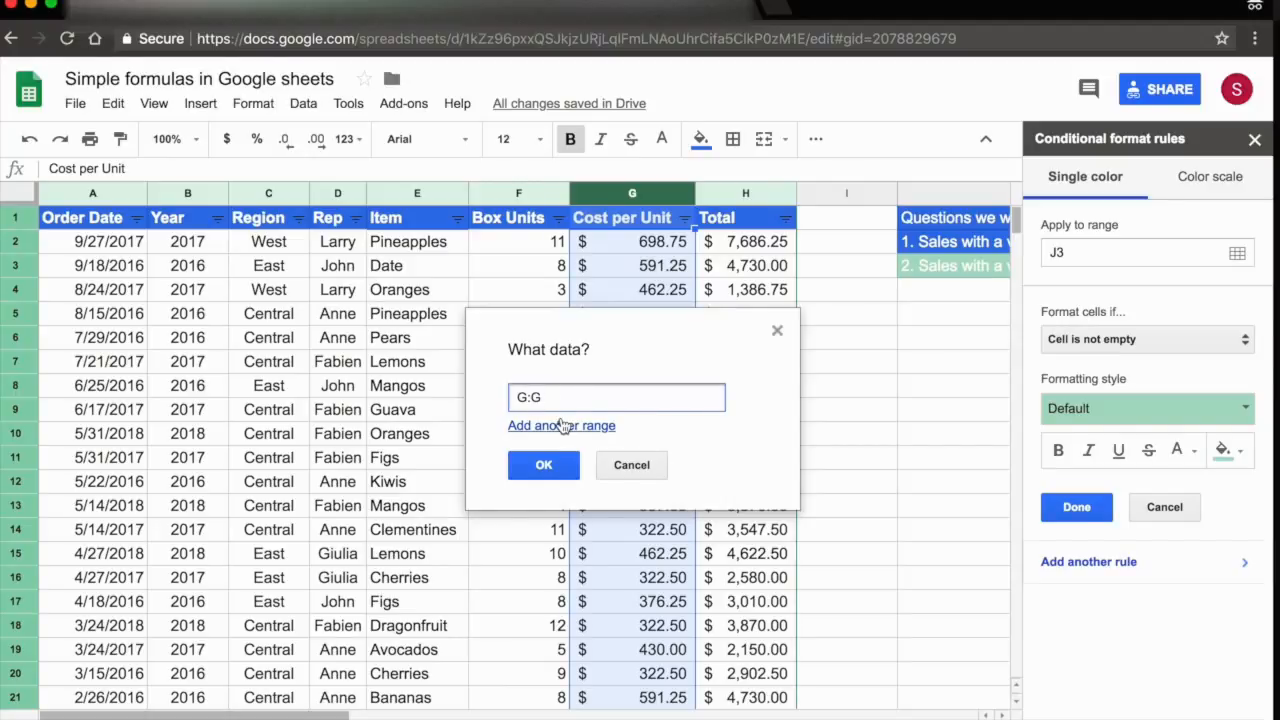
pyautogui.click(541, 466)
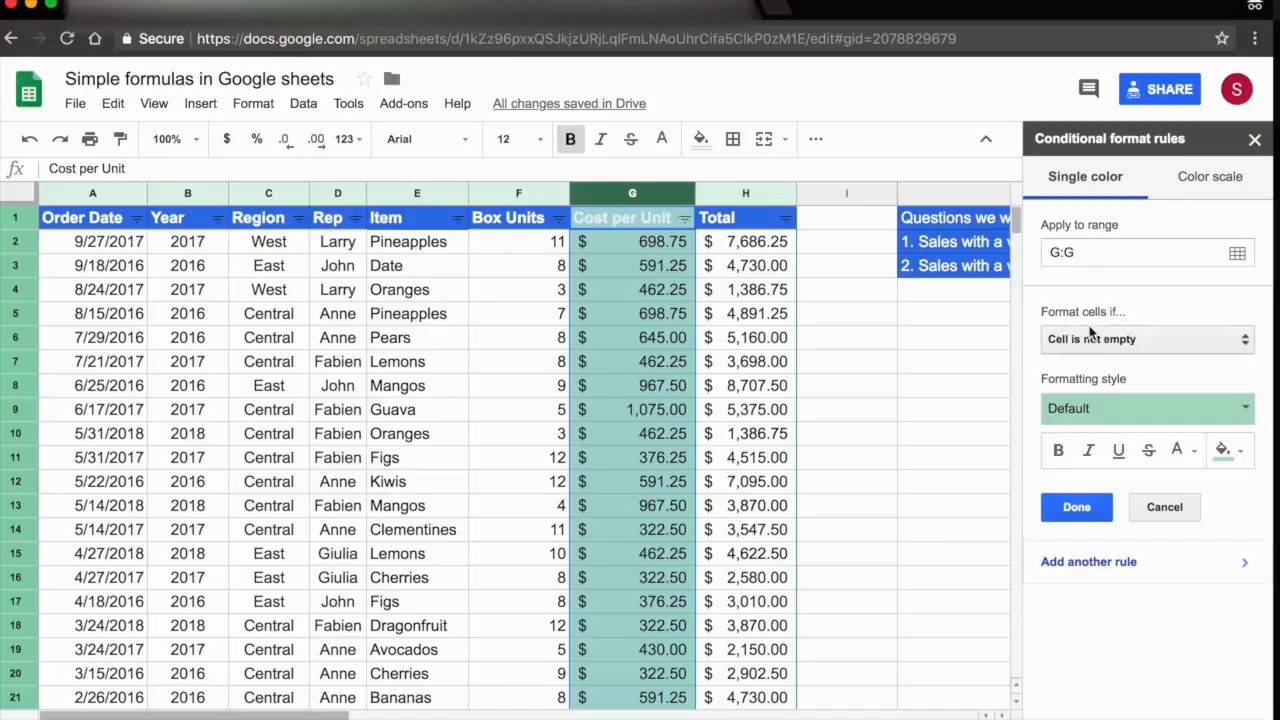
# Set the rule's condition to Greater than or equal to 1000
pyautogui.click(1244, 342)
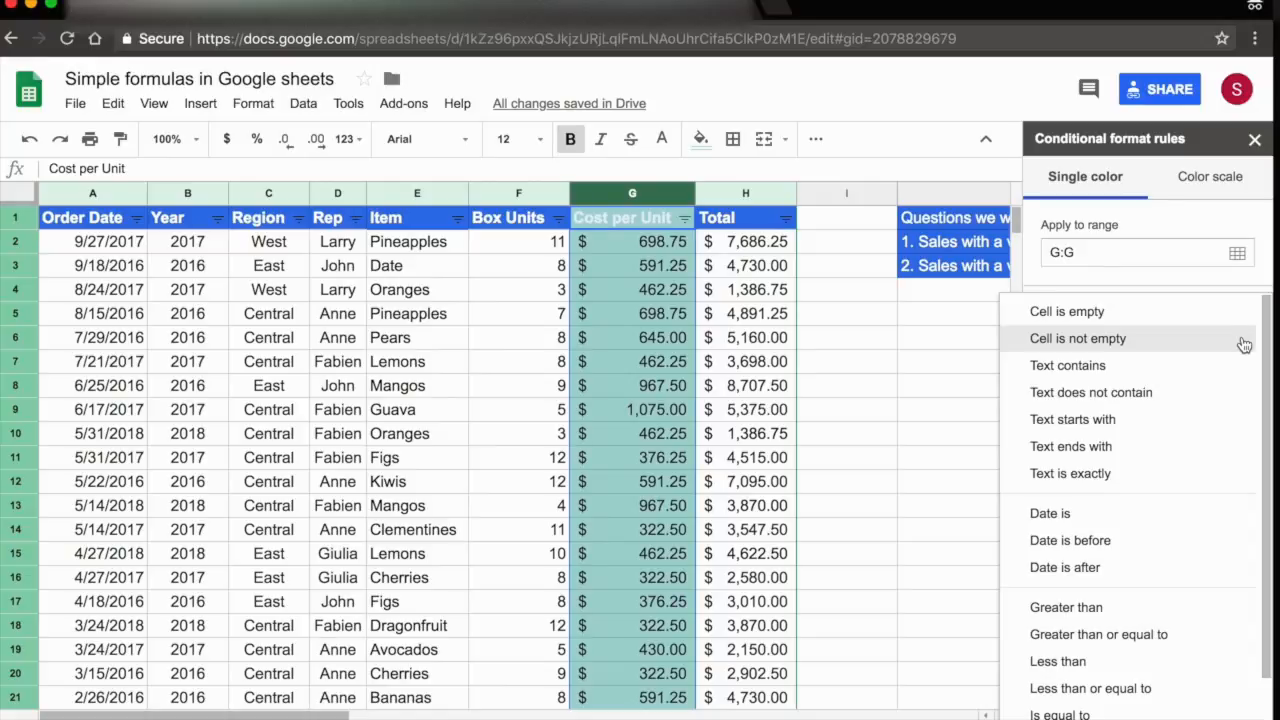
pyautogui.click(1186, 636)
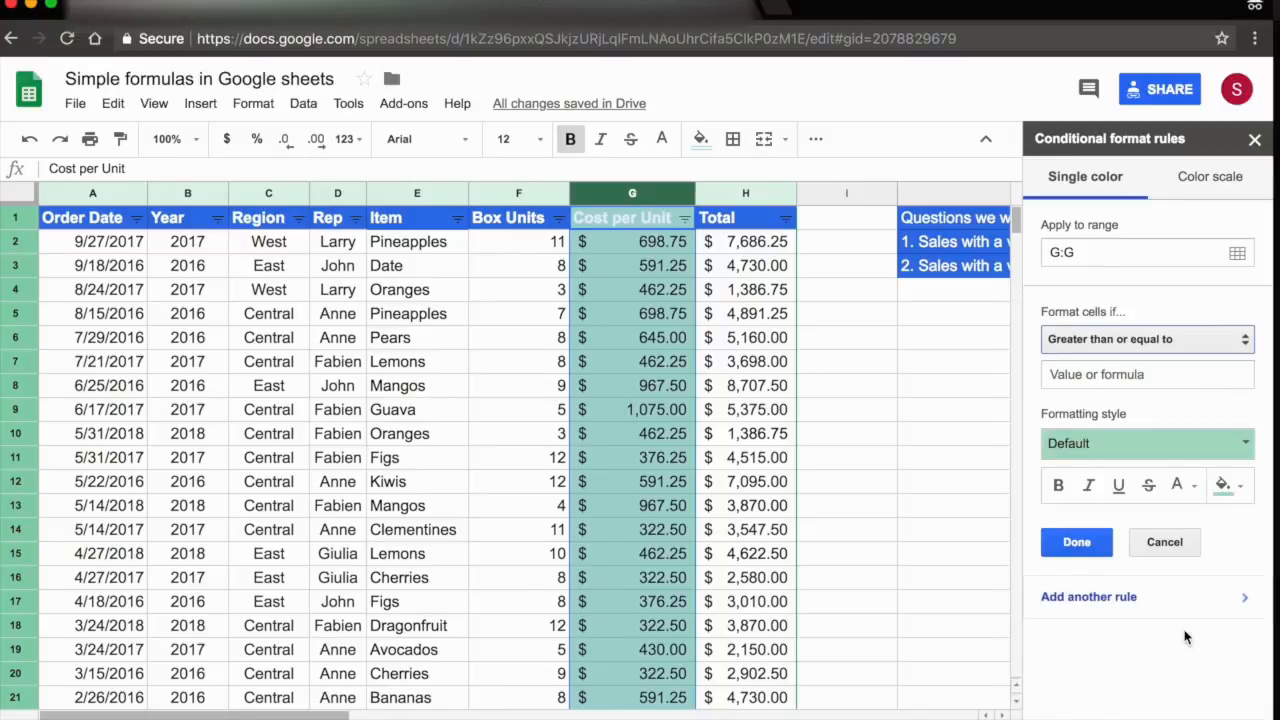
pyautogui.click(1108, 374)
pyautogui.write('100')
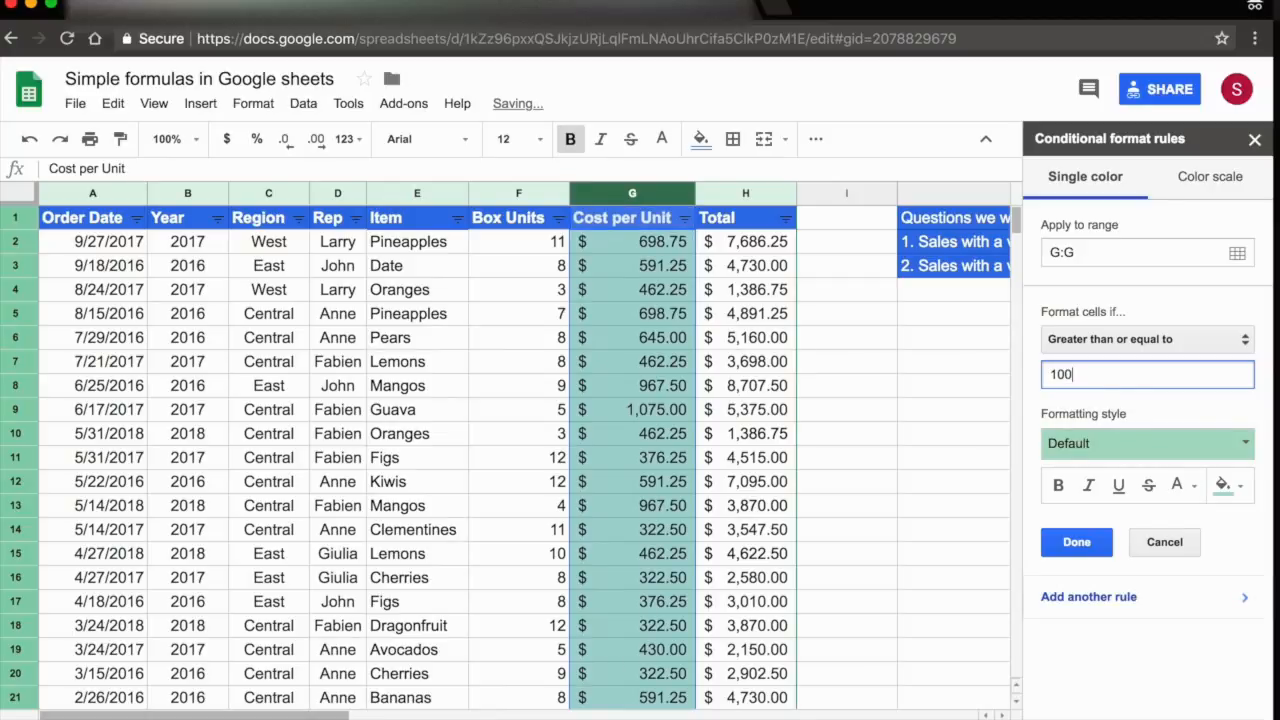
pyautogui.write('0')
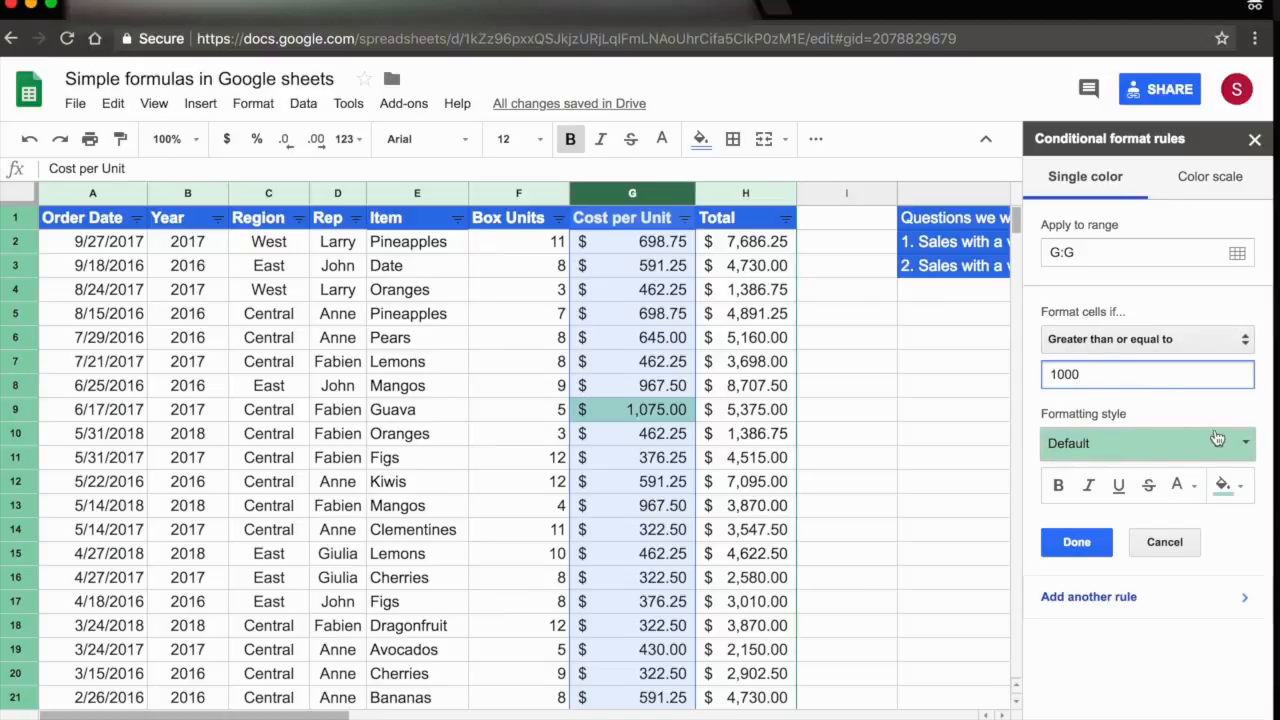
# Give the rule's matching cells bold, italic text and a green fill, and save the rule
pyautogui.click(1246, 444)
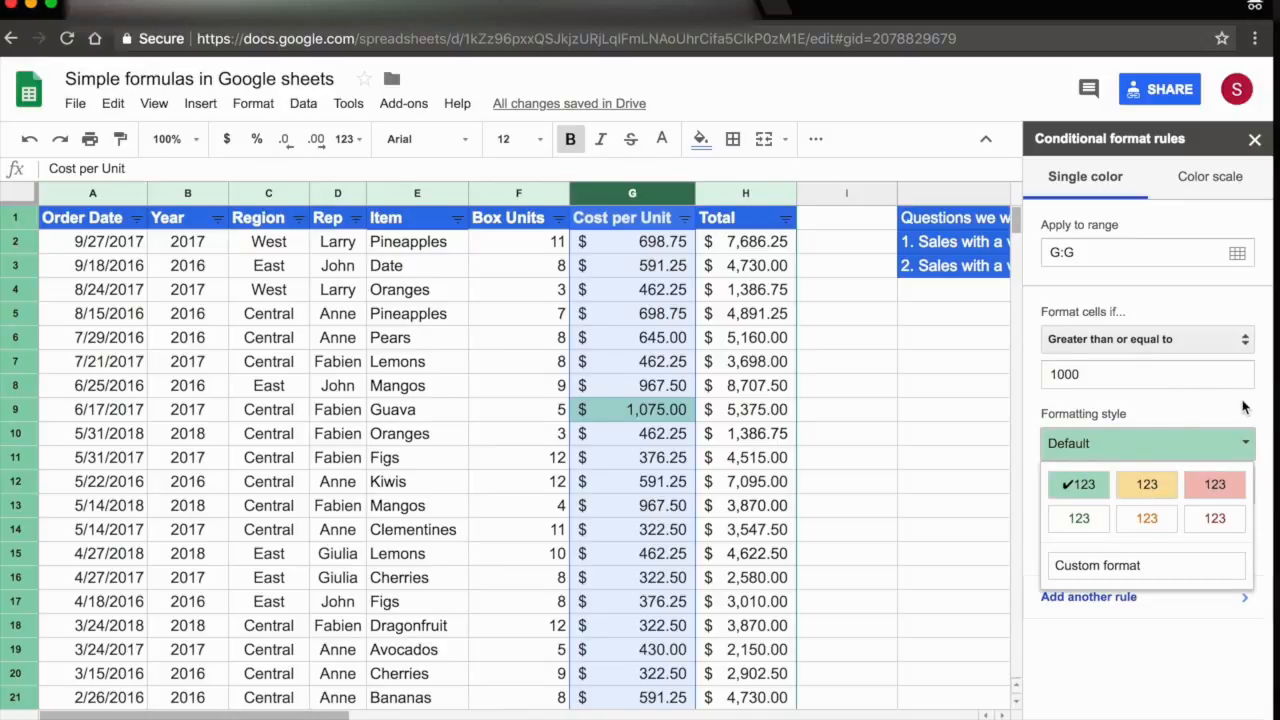
pyautogui.click(1113, 569)
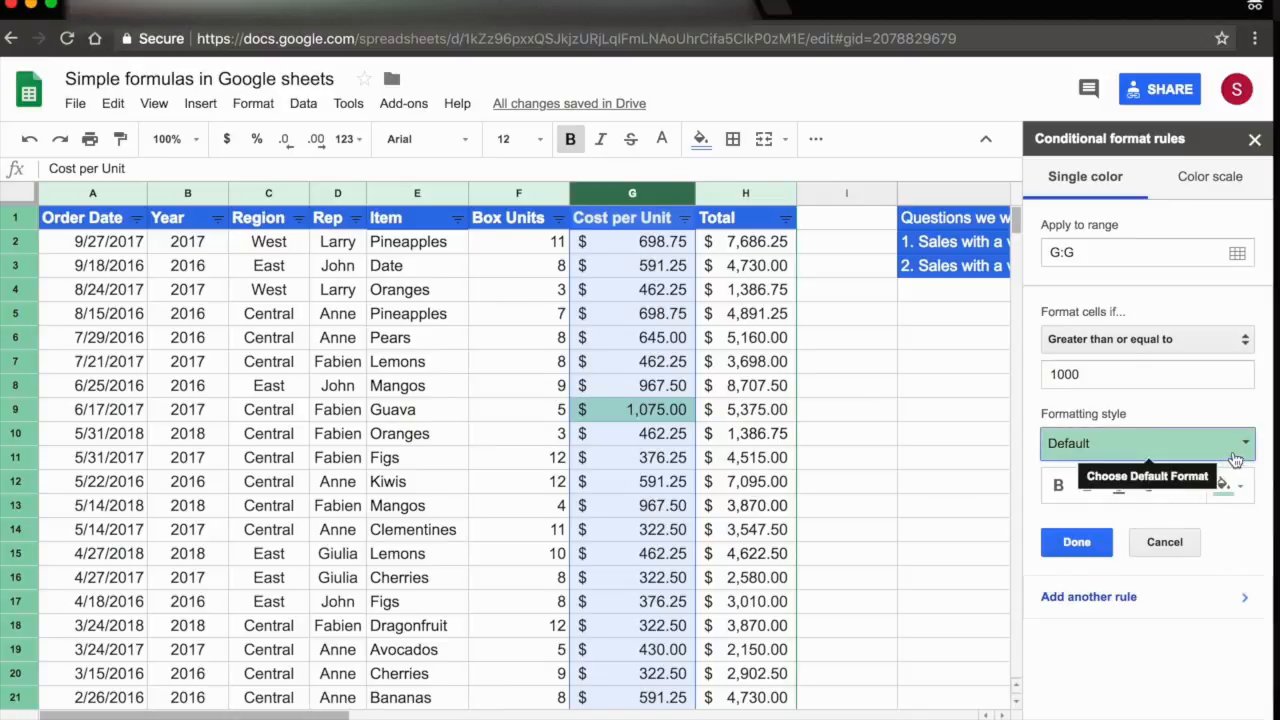
pyautogui.click(1245, 440)
pyautogui.click(1097, 567)
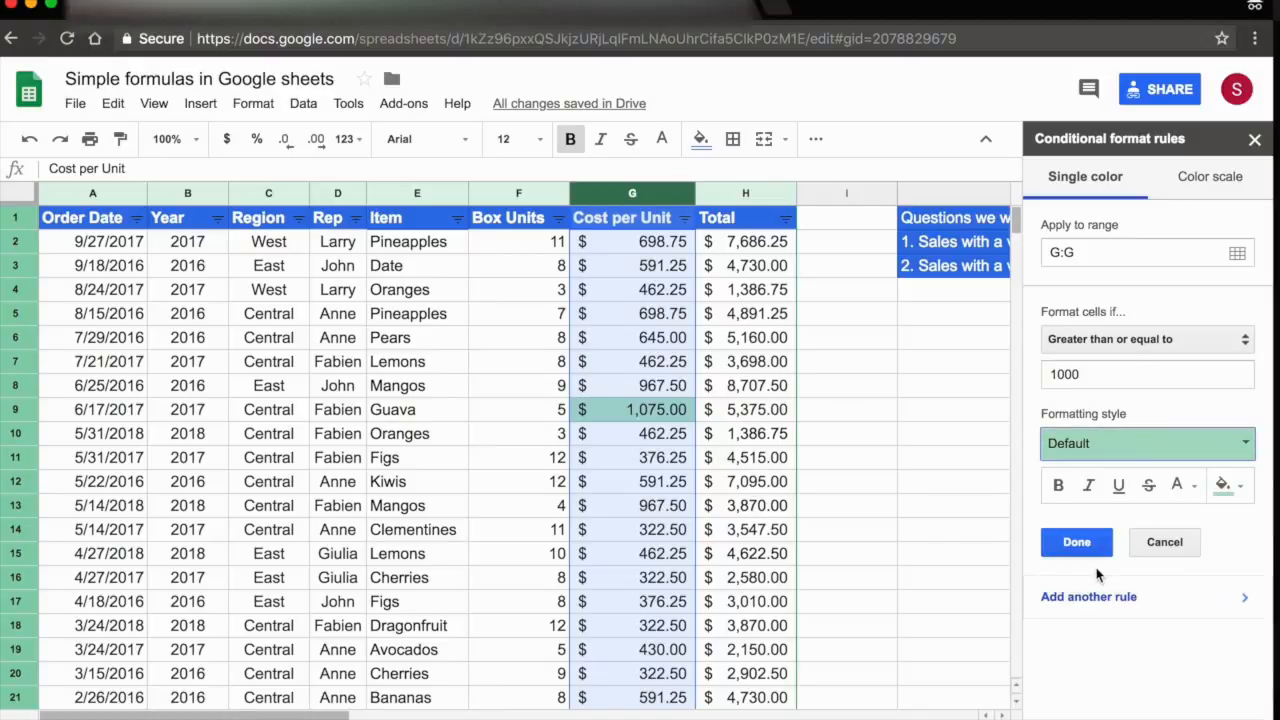
pyautogui.click(1060, 488)
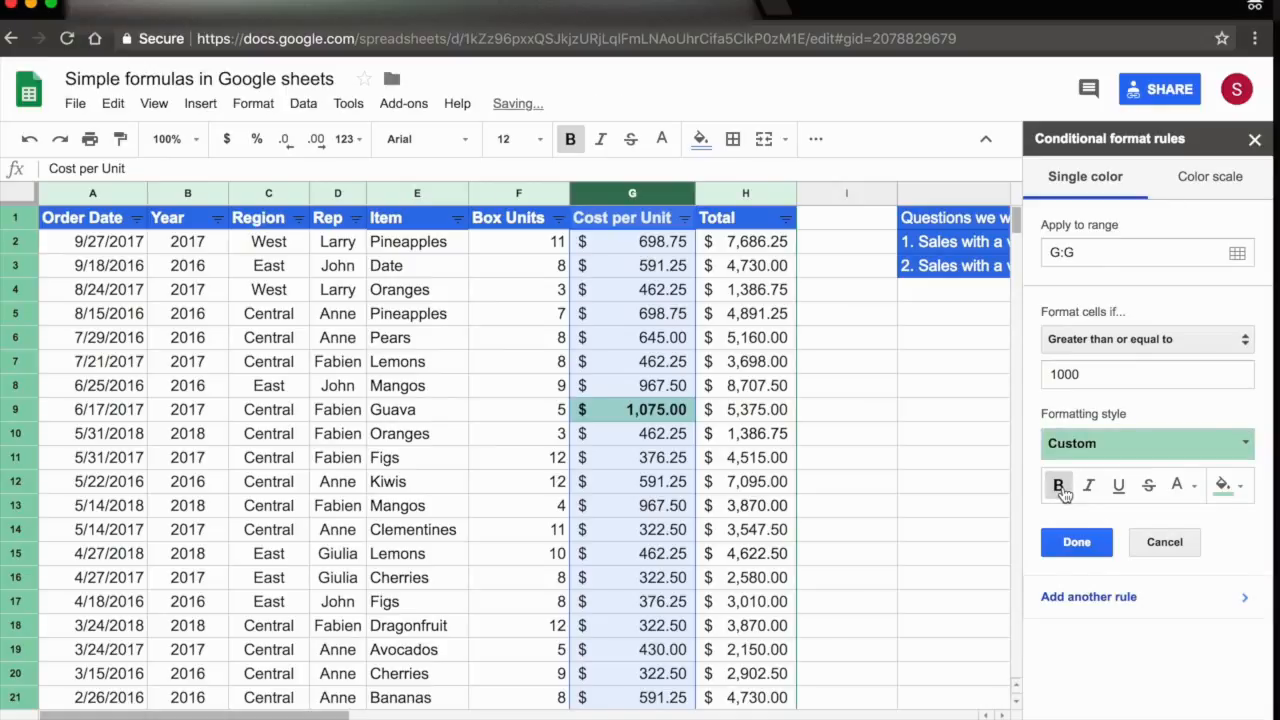
pyautogui.click(1089, 487)
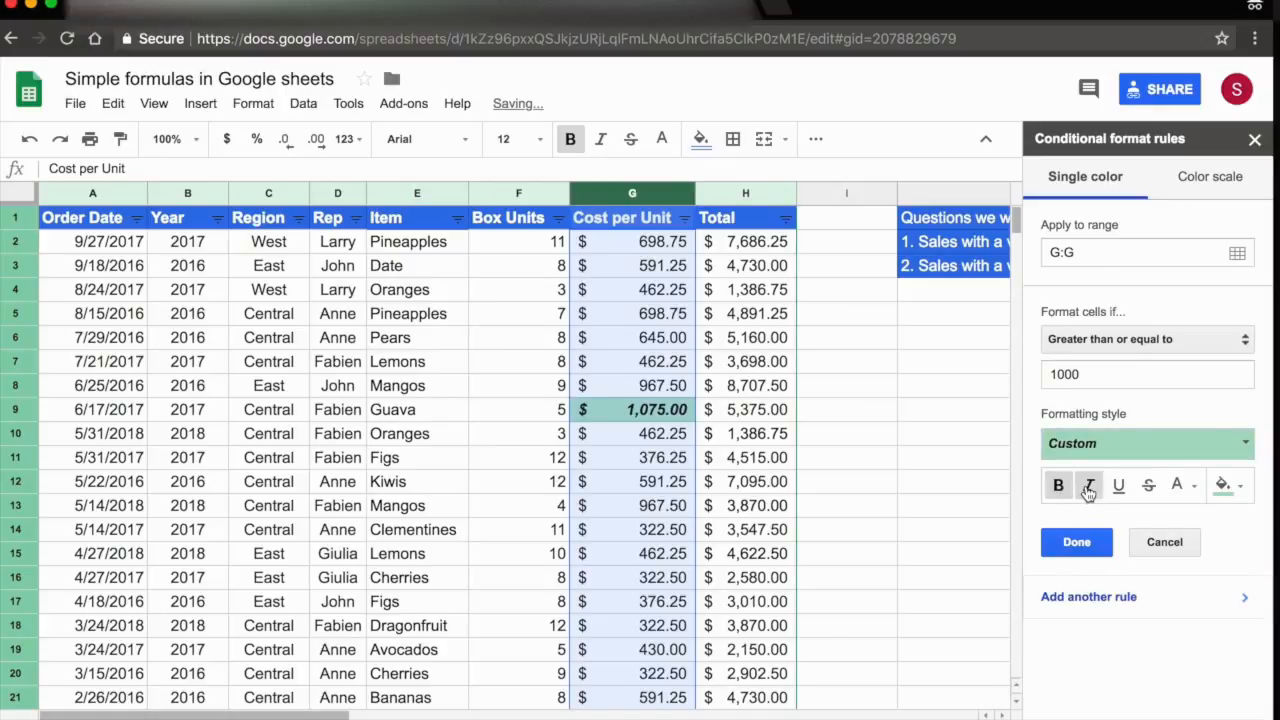
pyautogui.click(1239, 486)
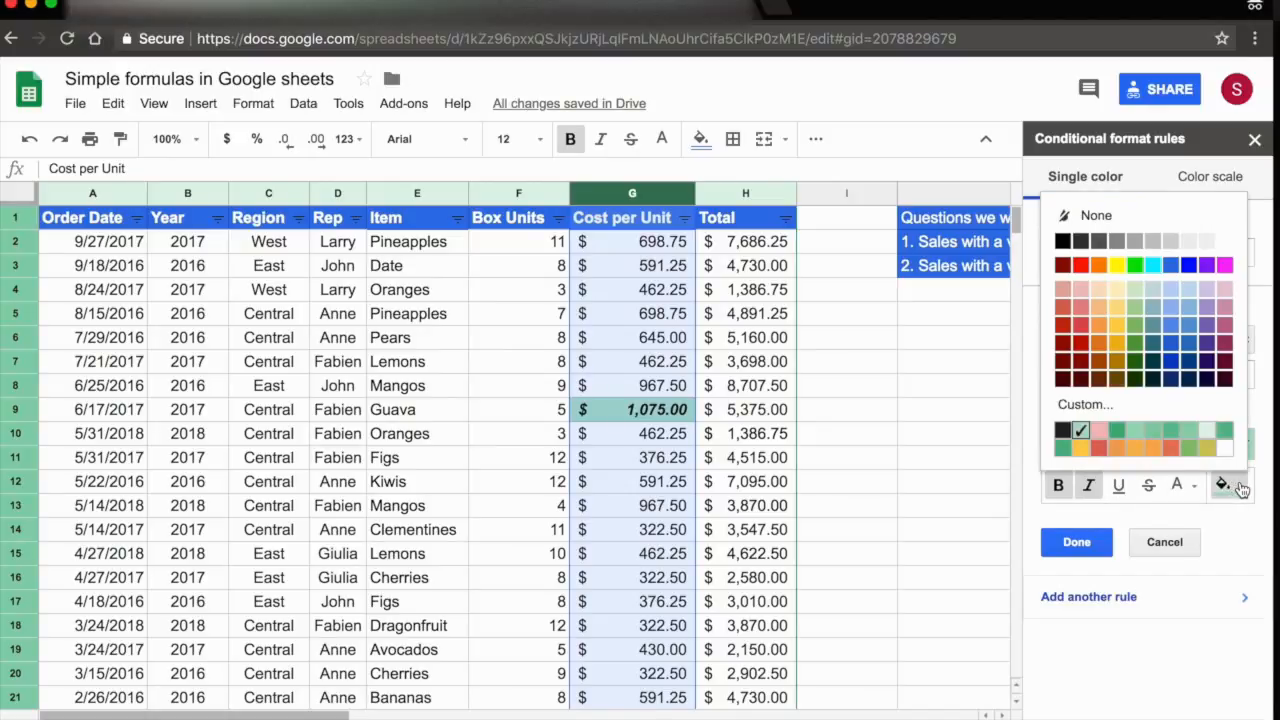
pyautogui.click(1224, 431)
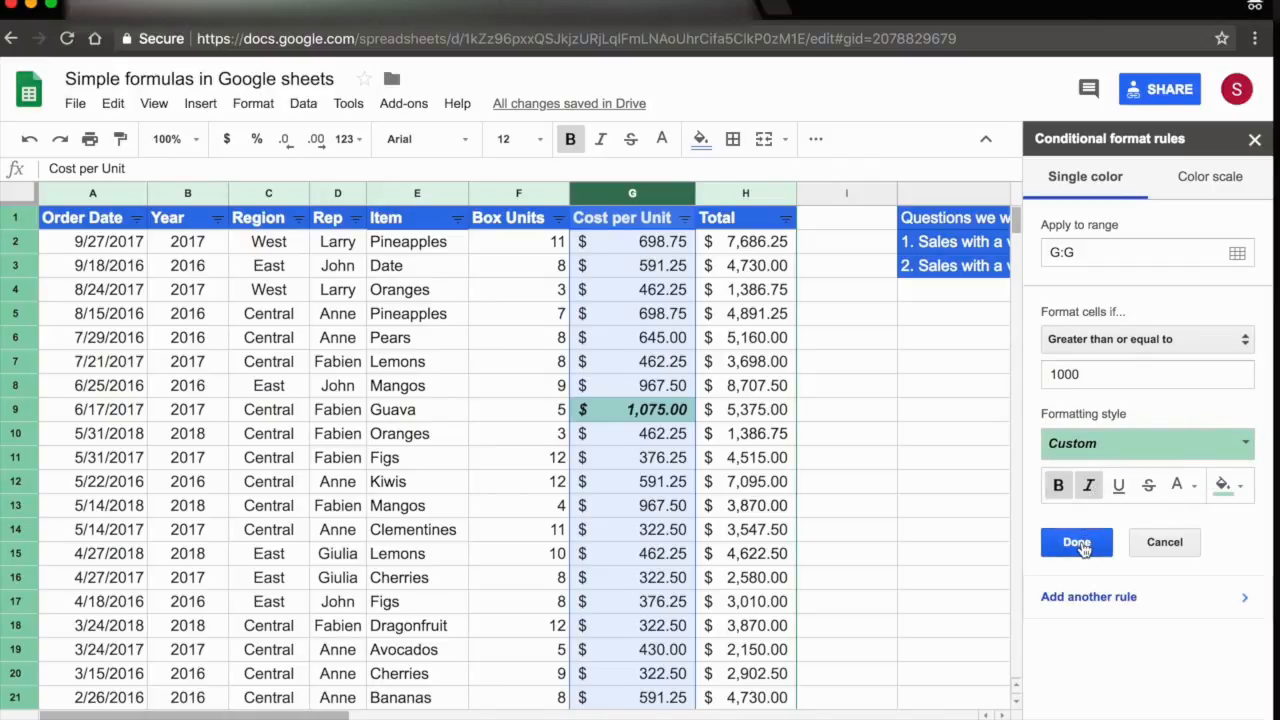
pyautogui.click(1080, 543)
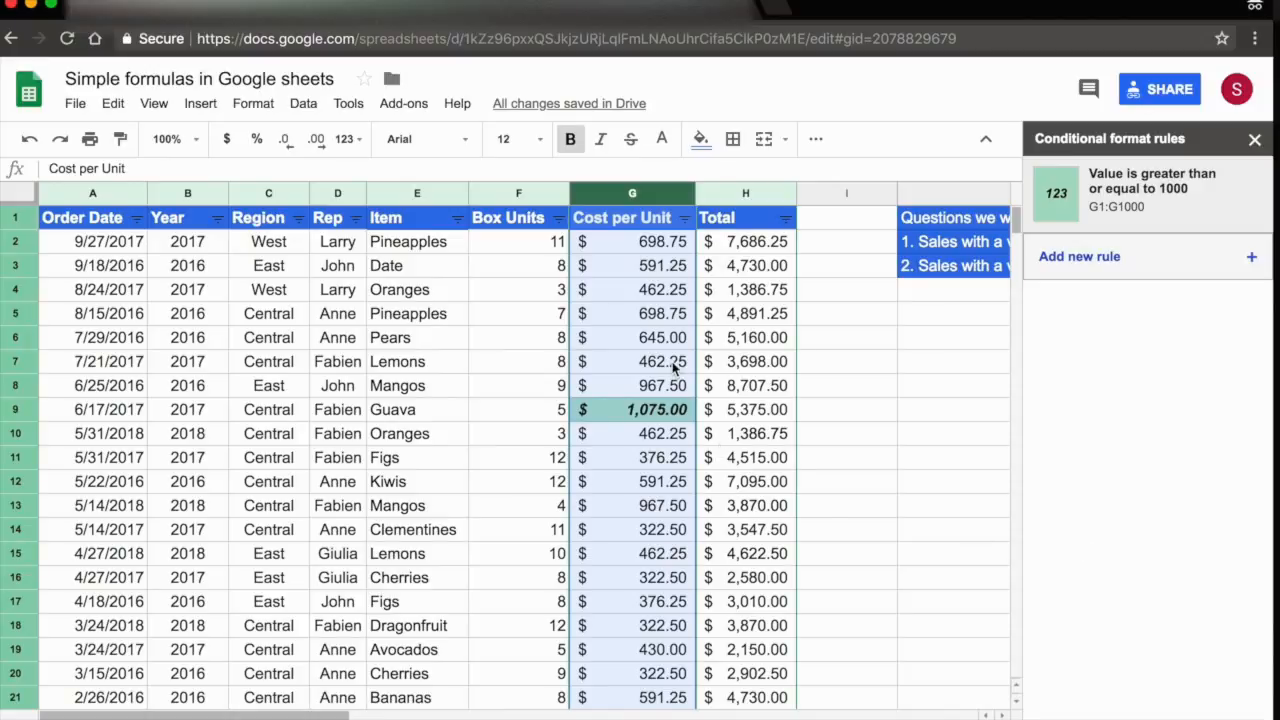
# Add a second rule for G1:G1000 that formats cells Less than or equal to 400
pyautogui.scroll(-5, 672, 368)
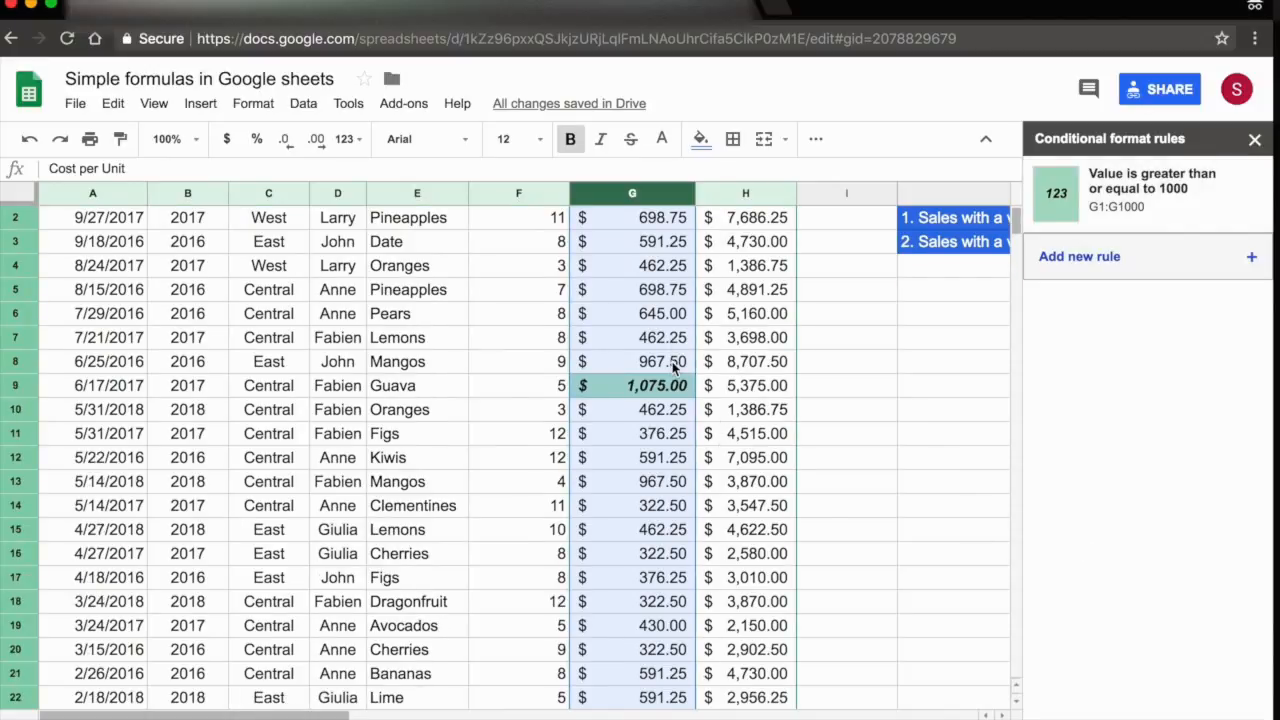
pyautogui.scroll(-8, 672, 368)
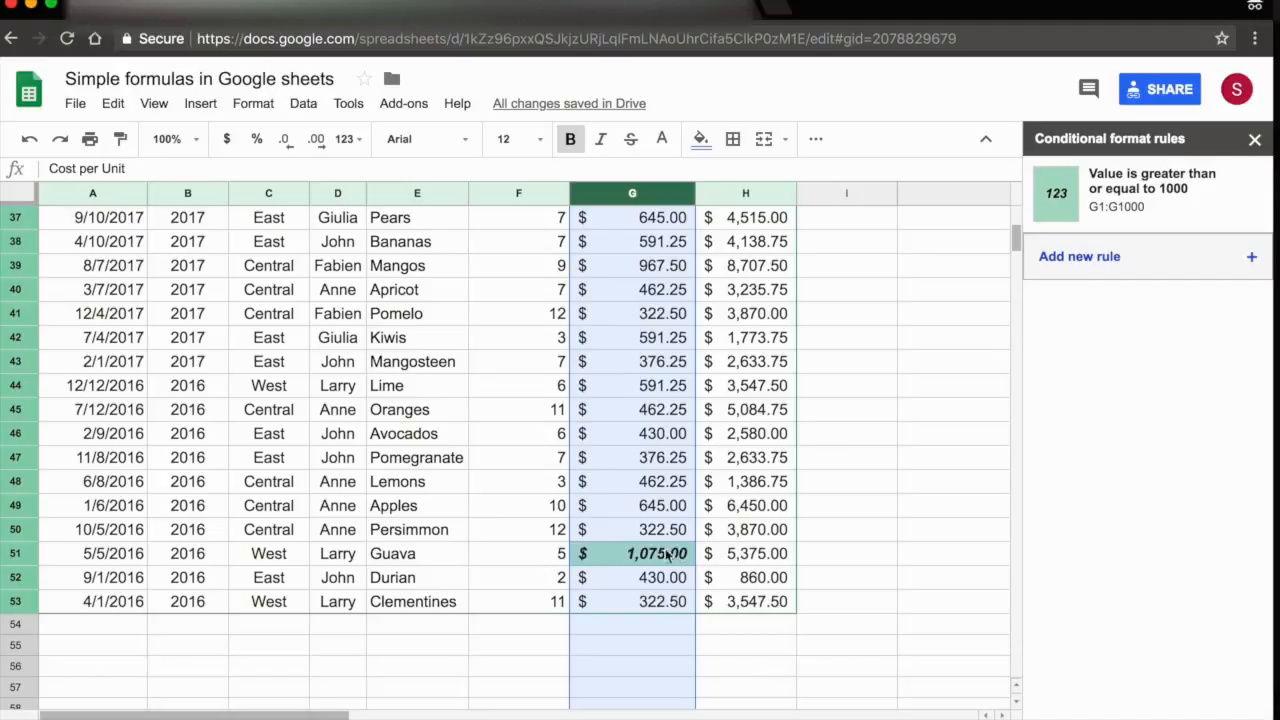
pyautogui.scroll(1, 670, 556)
pyautogui.scroll(7, 670, 556)
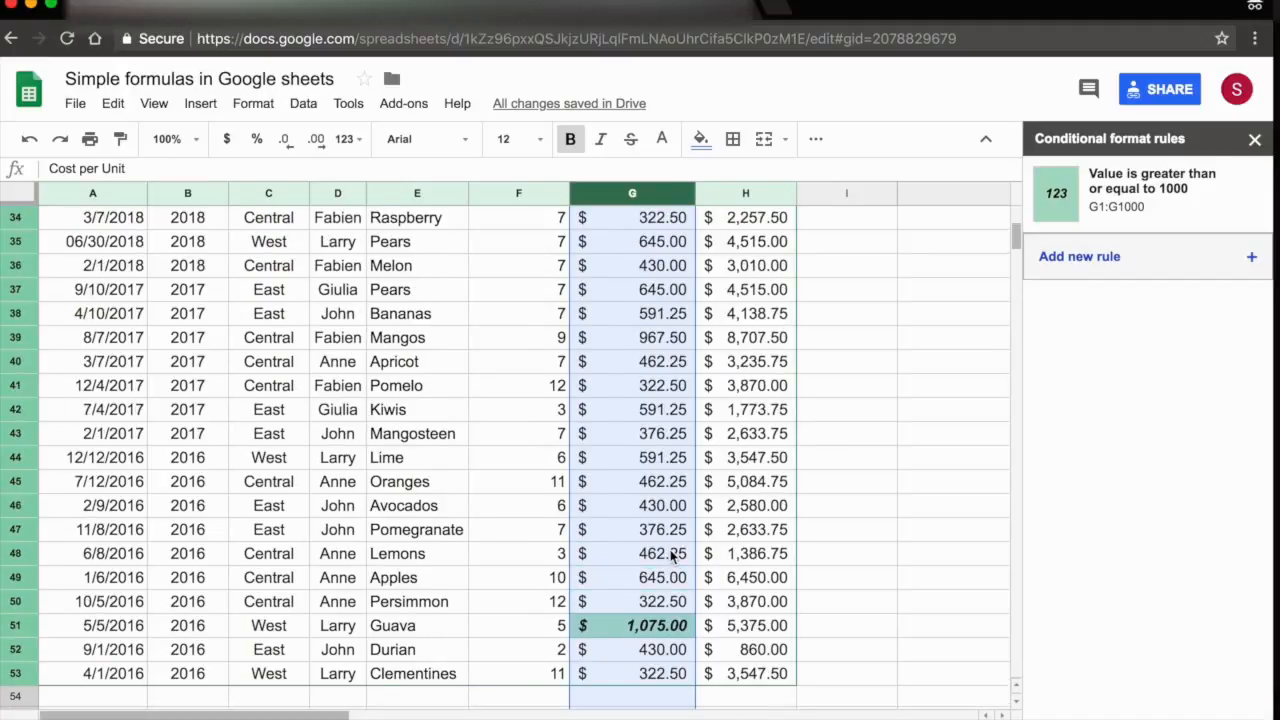
pyautogui.scroll(5, 672, 556)
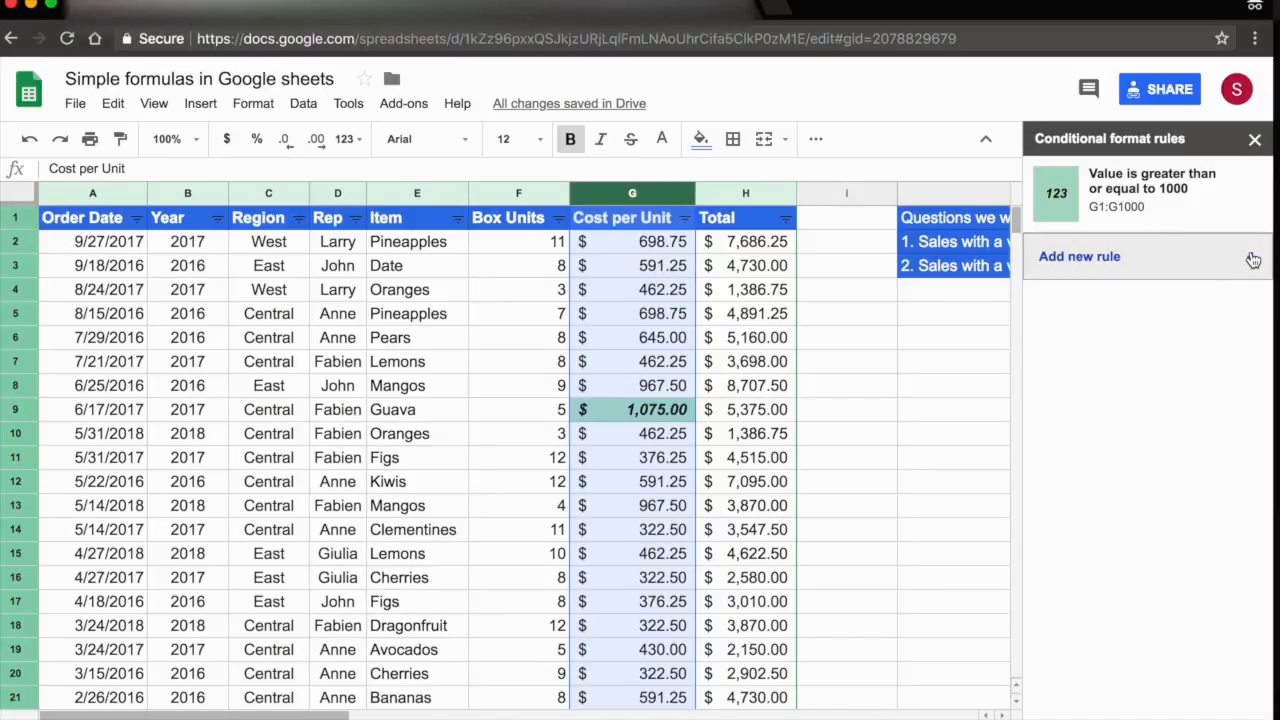
pyautogui.click(1253, 260)
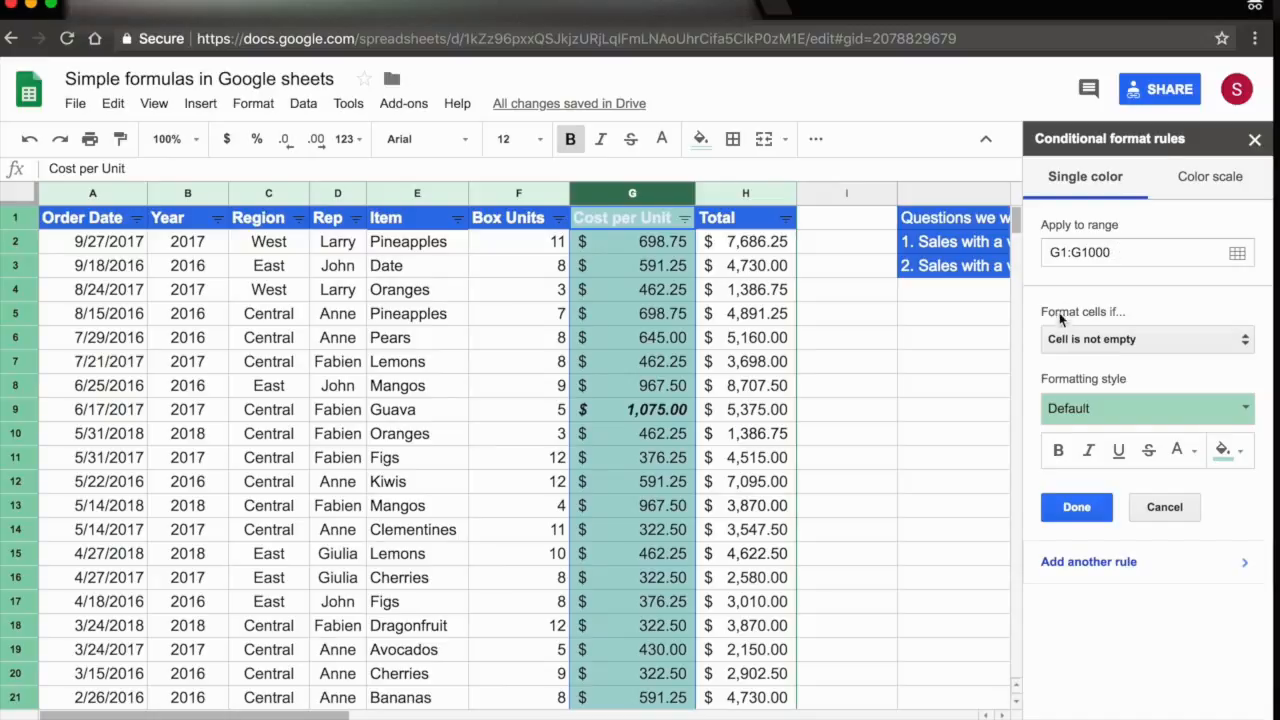
pyautogui.click(1240, 340)
pyautogui.scroll(-2, 1223, 463)
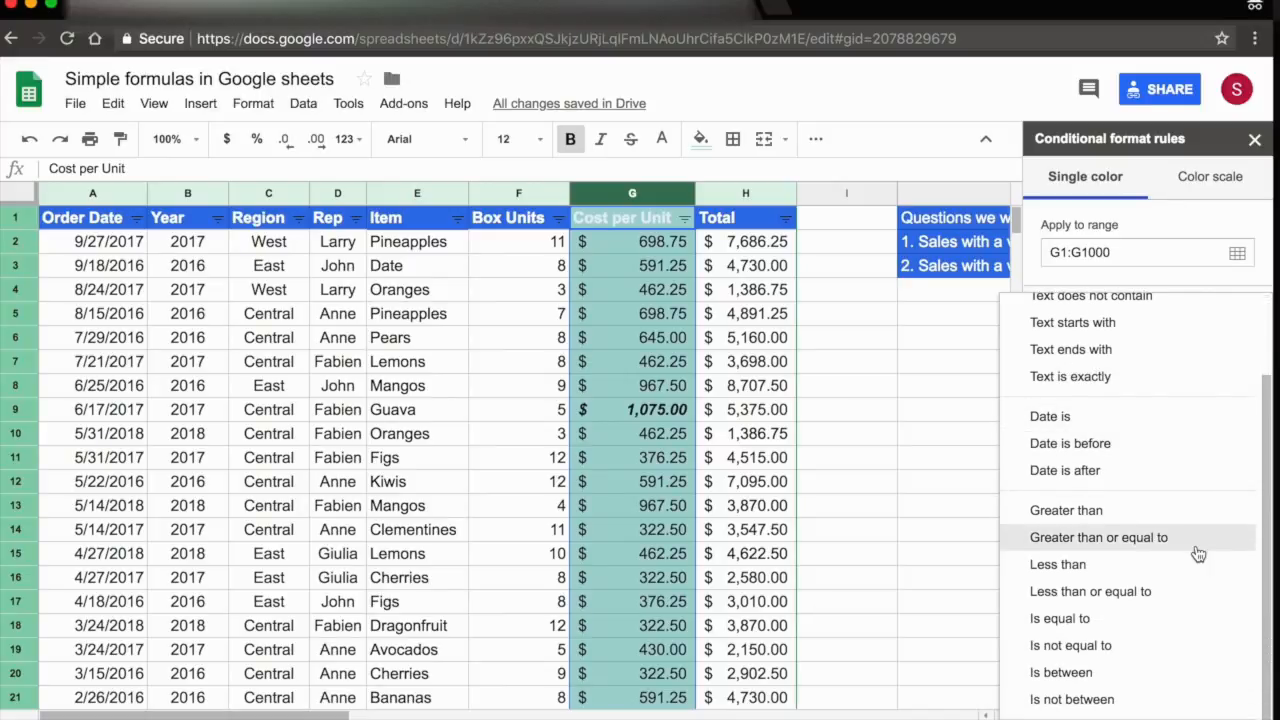
pyautogui.click(1173, 597)
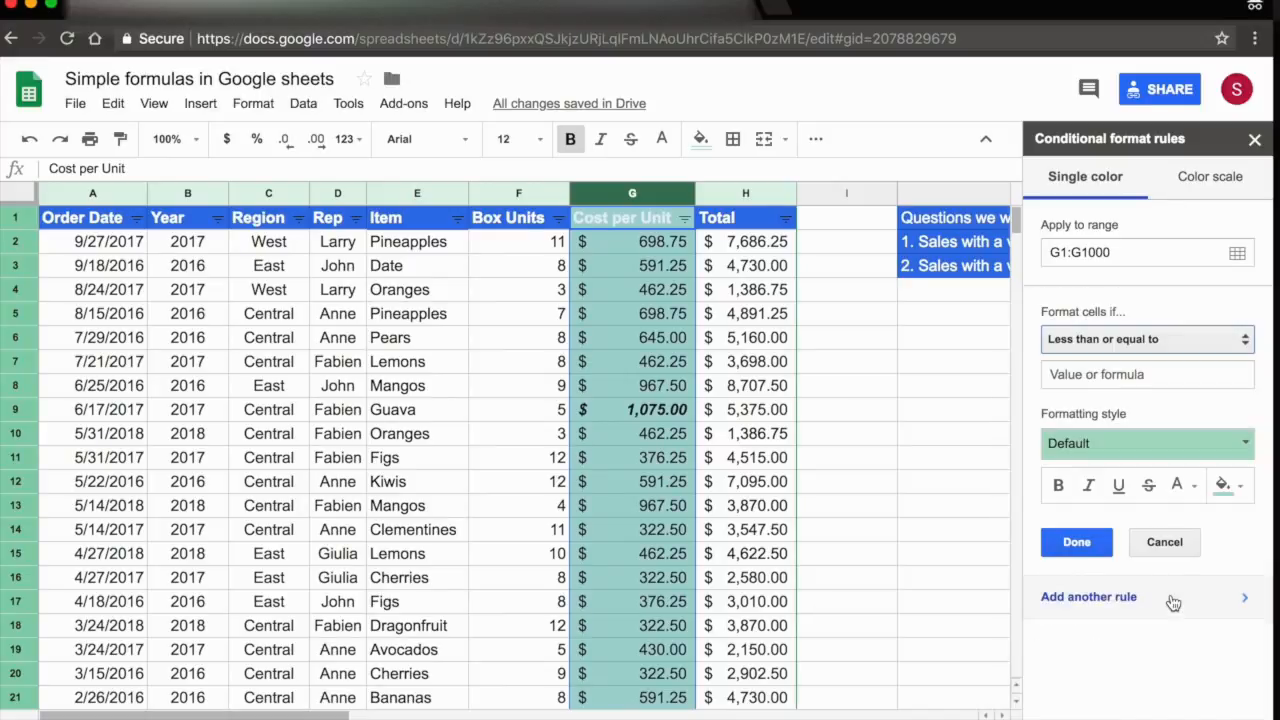
pyautogui.click(1103, 370)
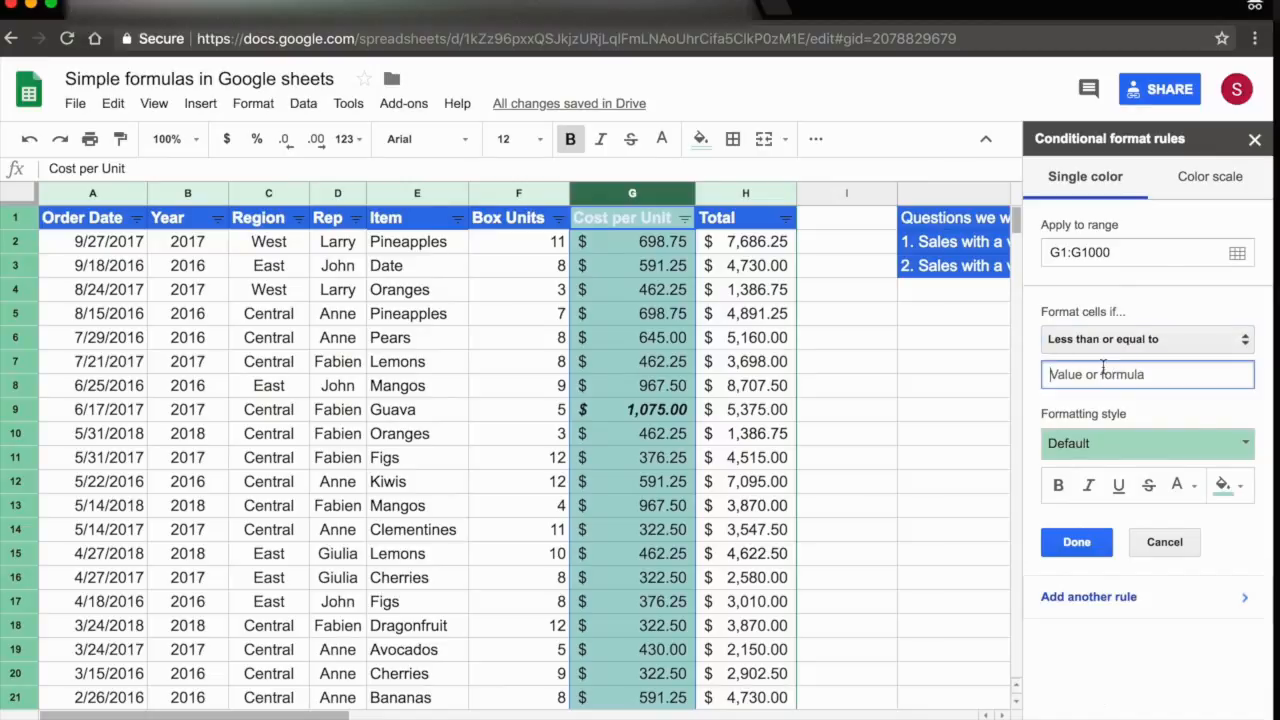
pyautogui.write('400')
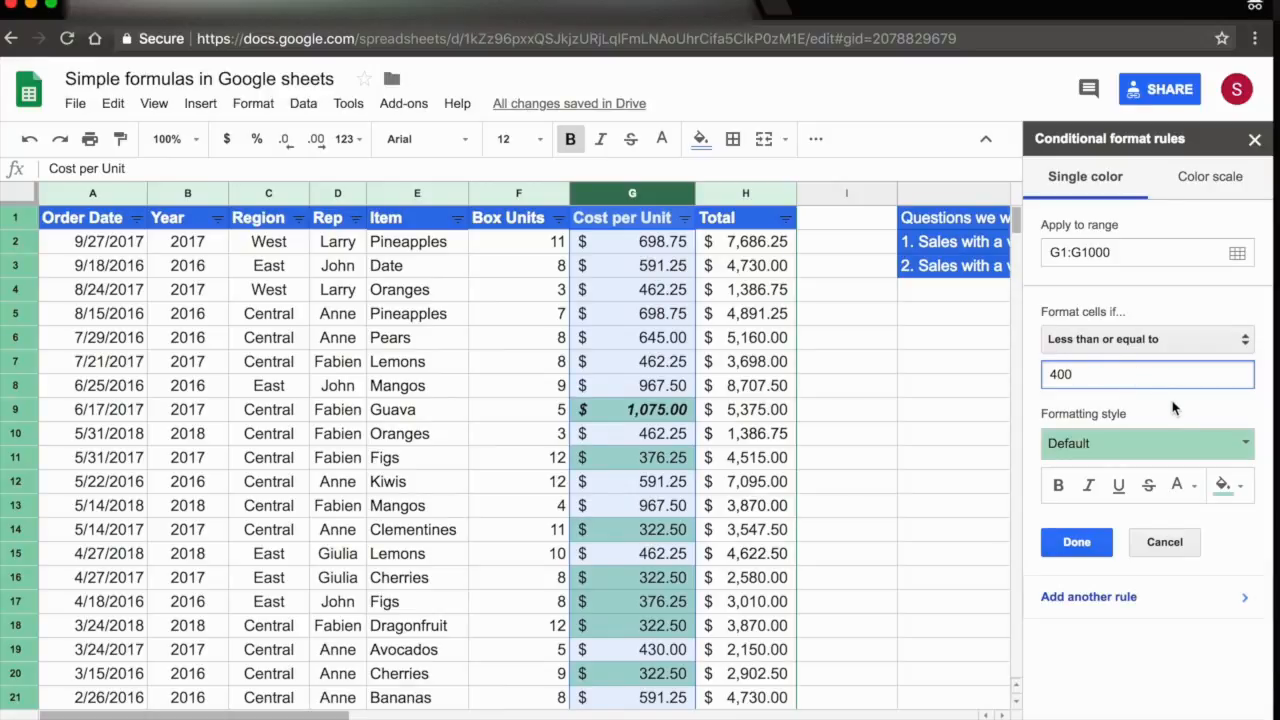
# Style the second rule with the preset red fill plus bold and italic text, and save it
pyautogui.click(1245, 443)
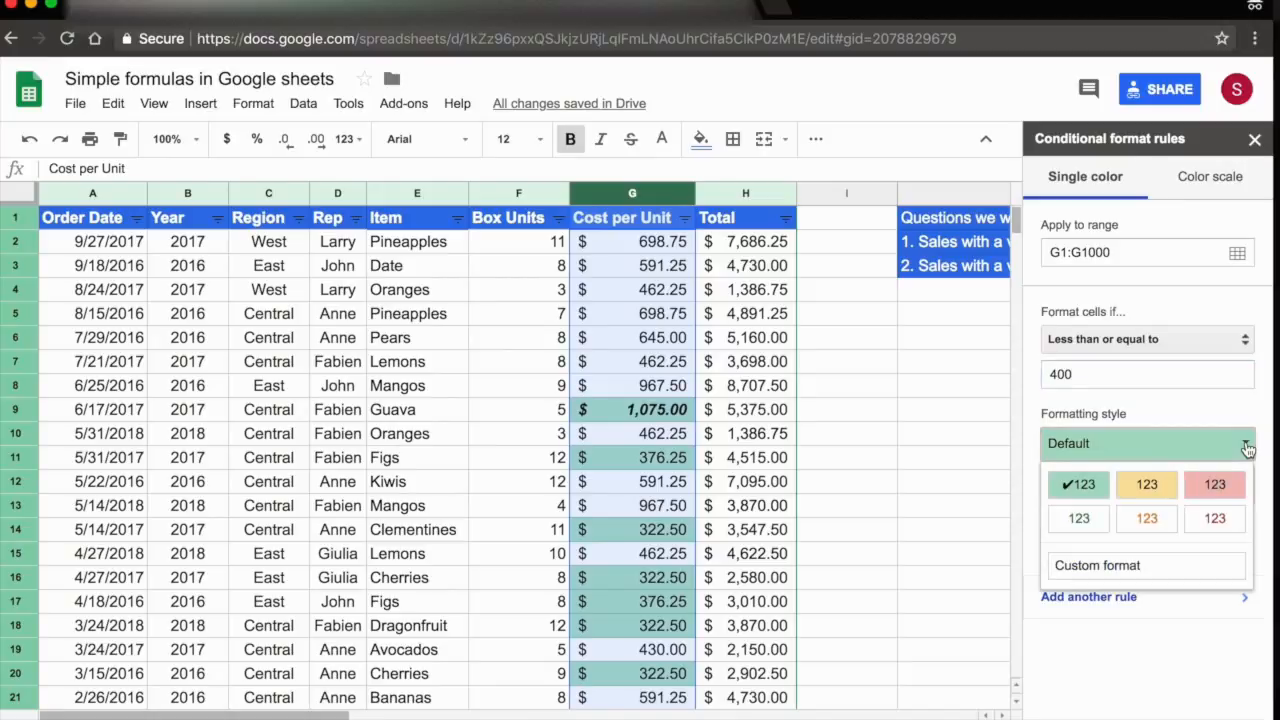
pyautogui.click(1230, 483)
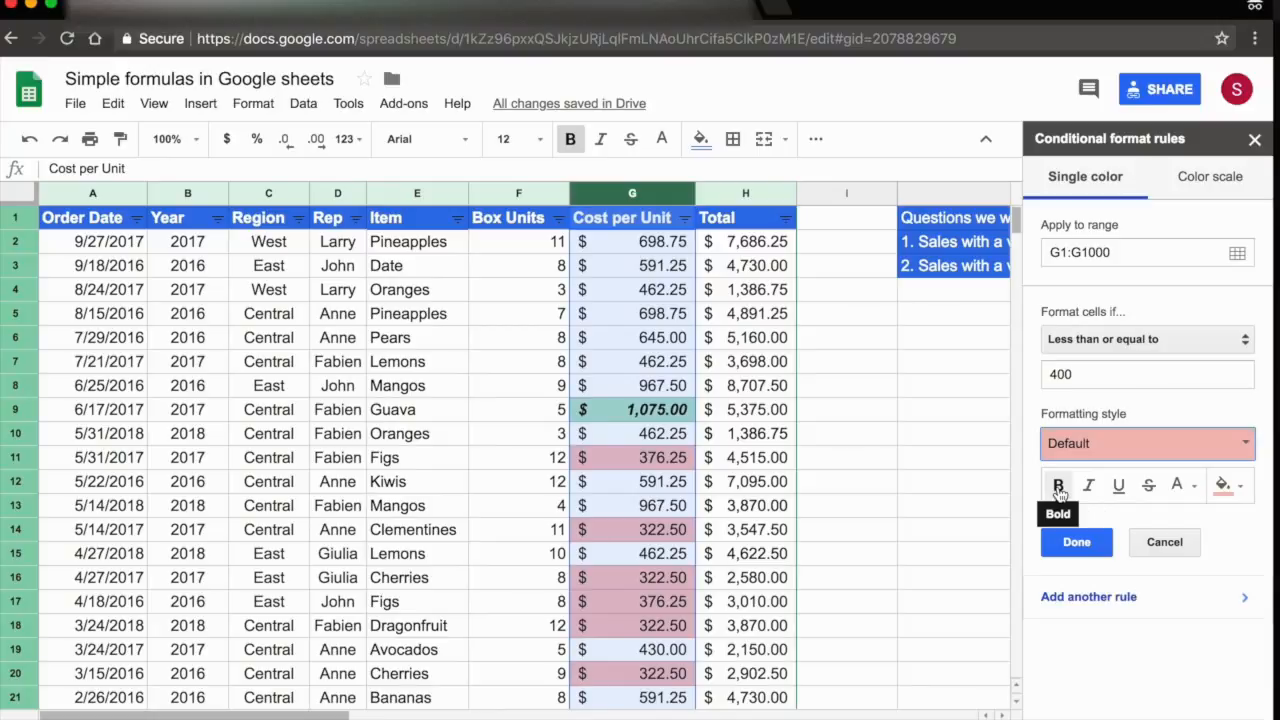
pyautogui.click(1059, 486)
pyautogui.click(1091, 486)
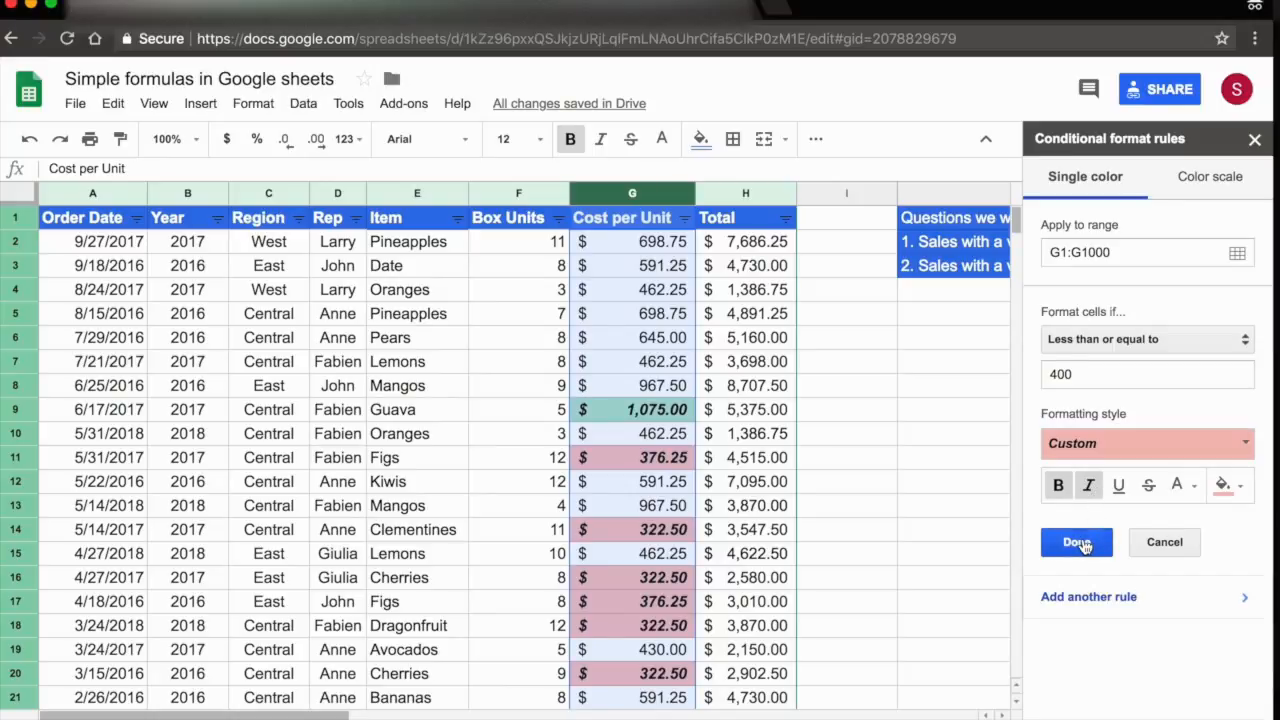
pyautogui.click(1076, 542)
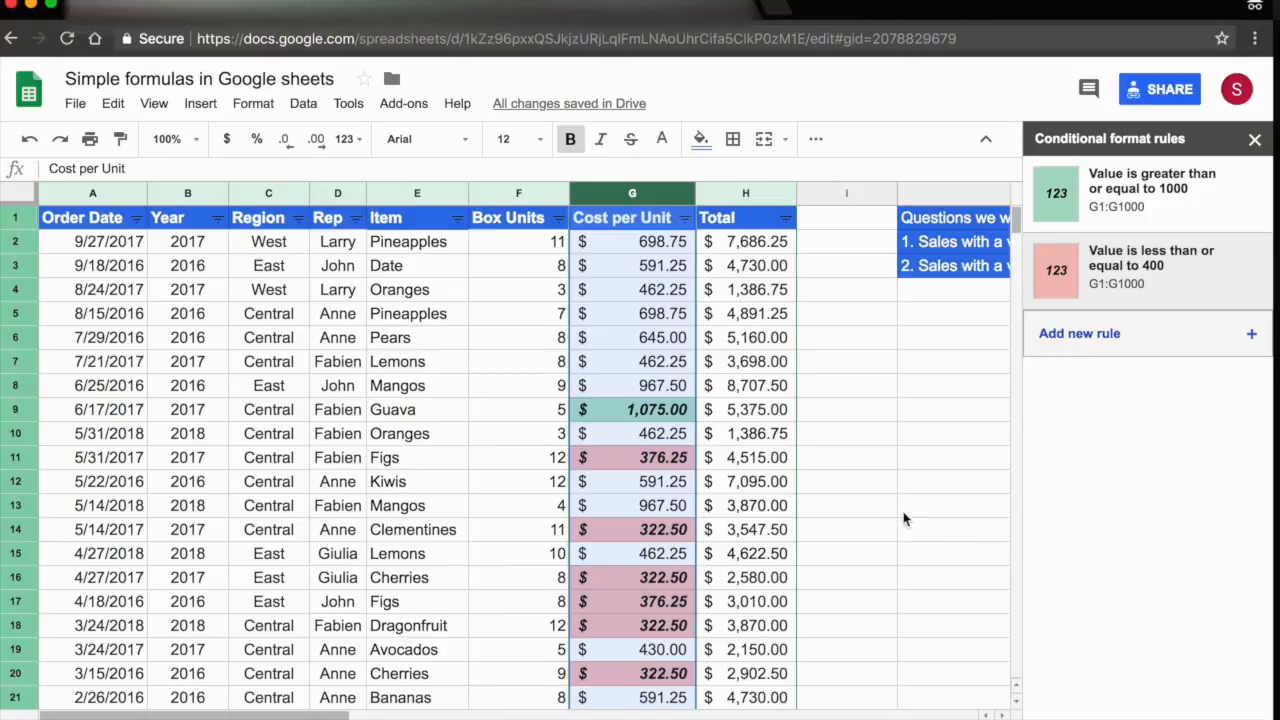
# Deselect the column and examine the highlighted values down the Cost per Unit column
pyautogui.click(851, 464)
pyautogui.scroll(-2, 851, 464)
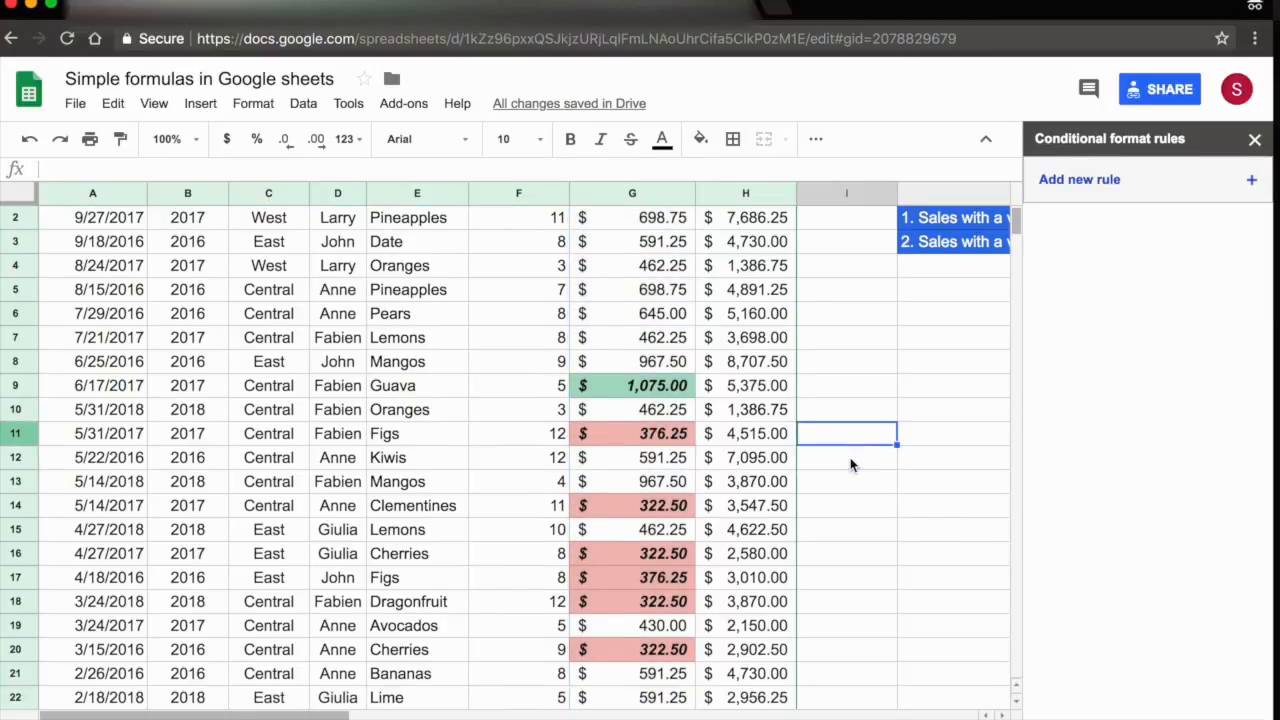
pyautogui.scroll(-2, 851, 464)
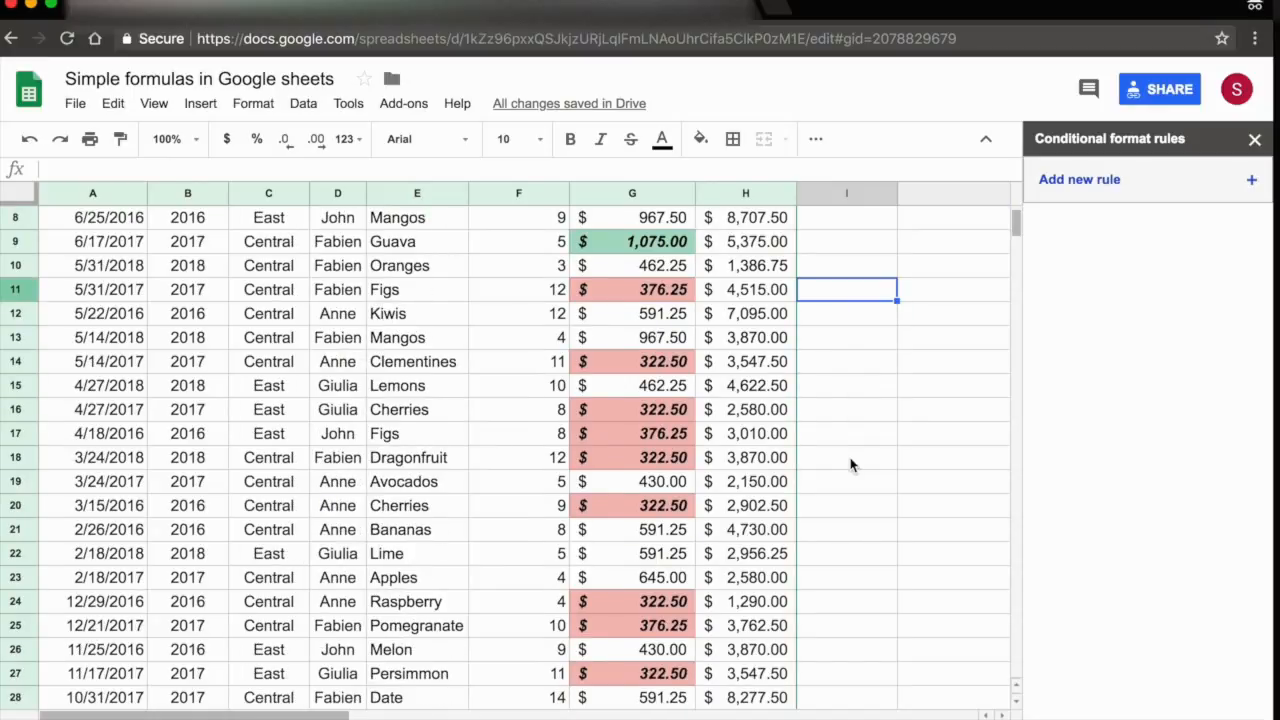
pyautogui.scroll(-2, 851, 464)
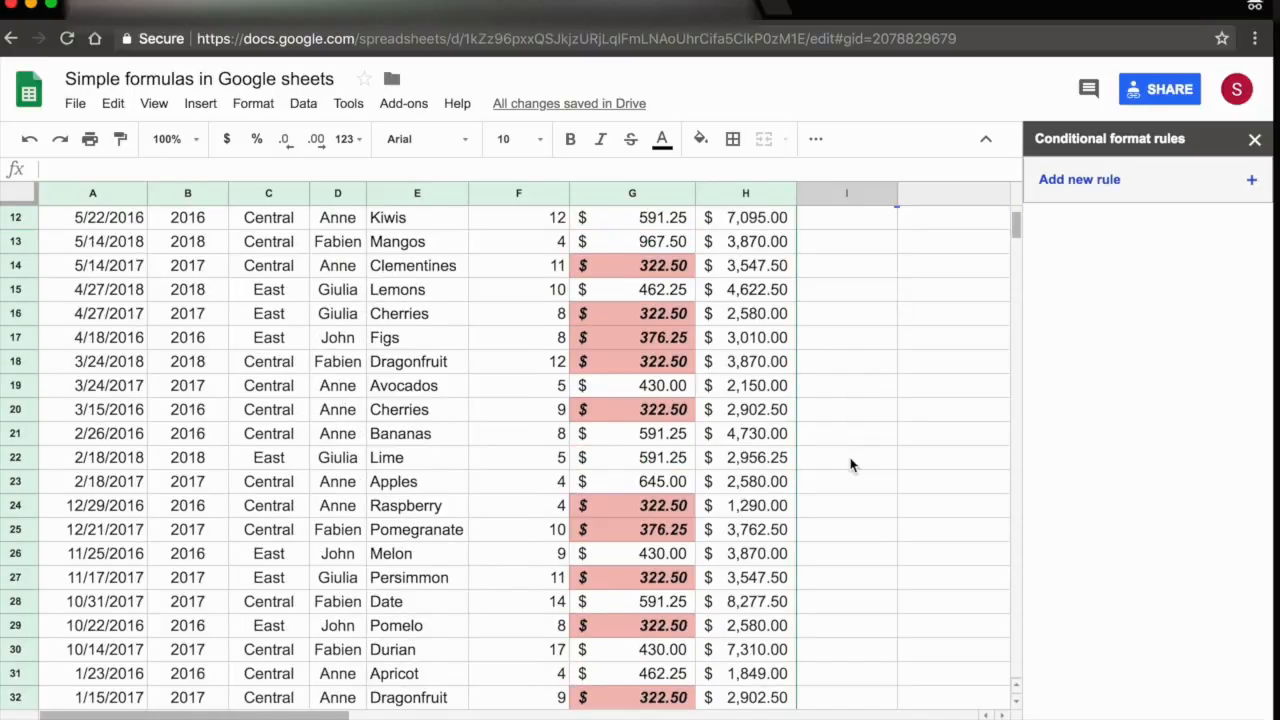
# Review the conditional format rules on the Cost per Unit column and inspect the settings of the Less than or equal to 400 rule
pyautogui.scroll(-2, 851, 464)
pyautogui.scroll(-2, 851, 464)
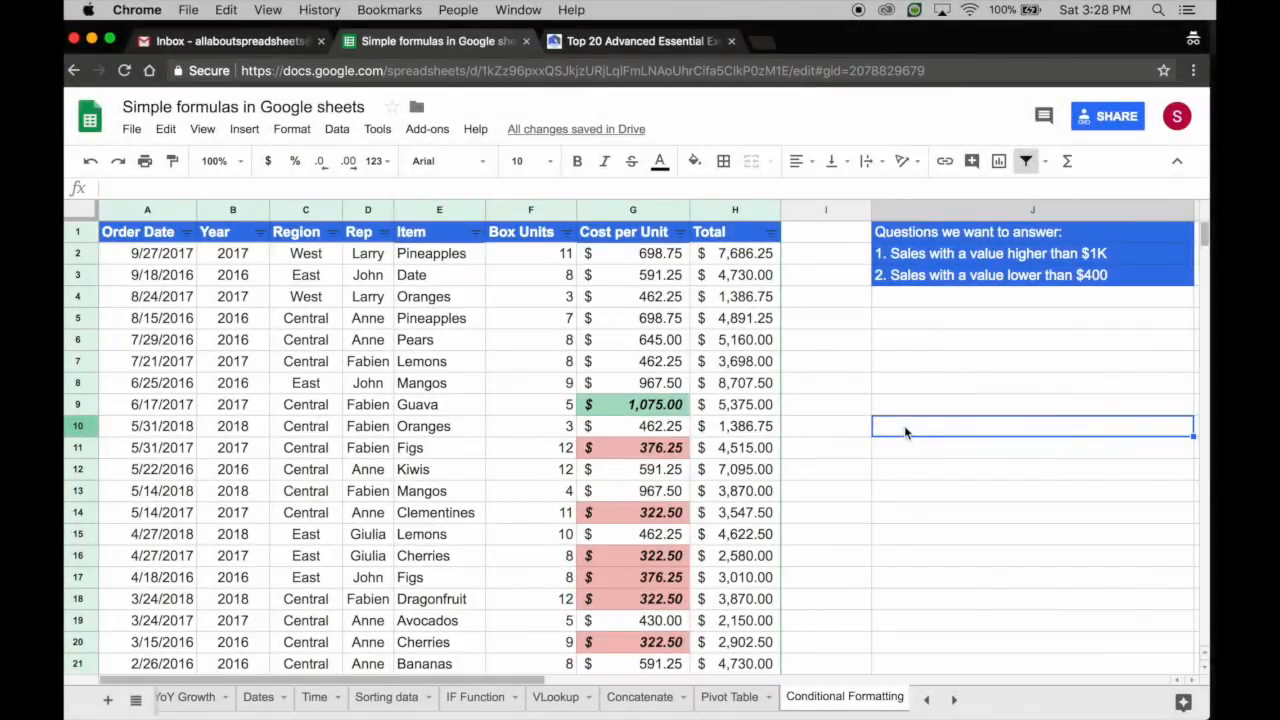
pyautogui.click(645, 210)
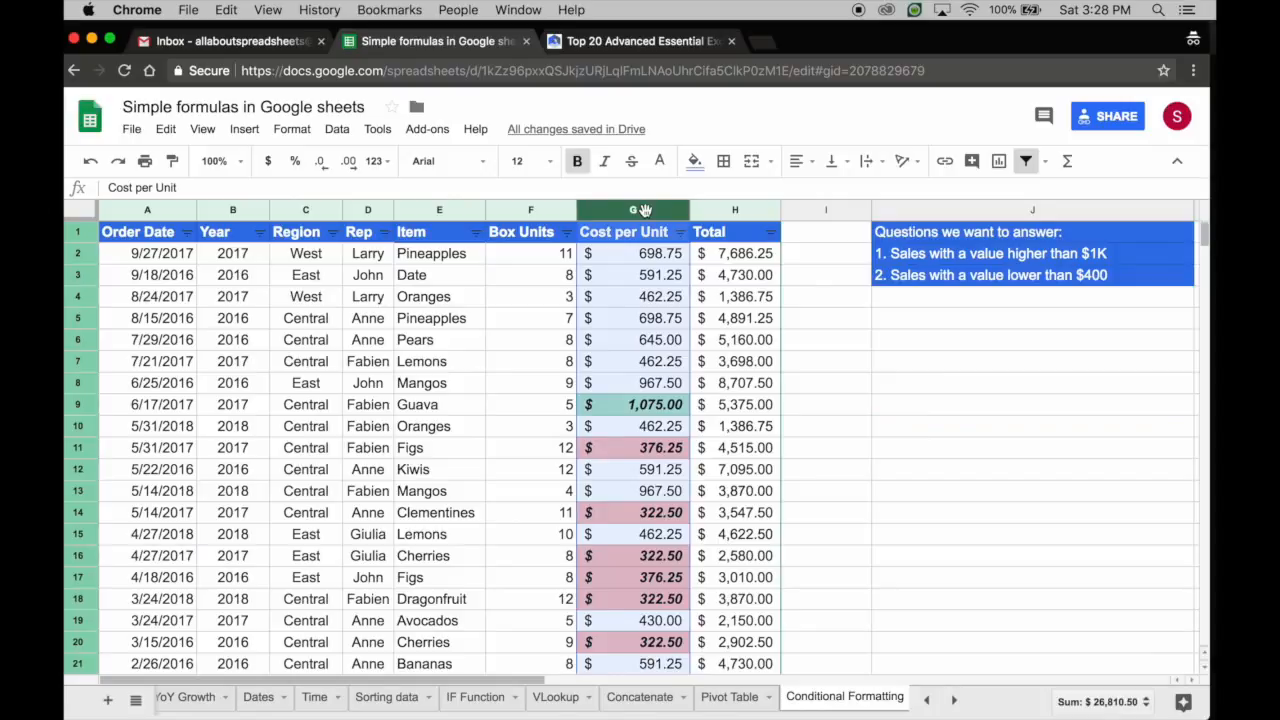
pyautogui.click(292, 130)
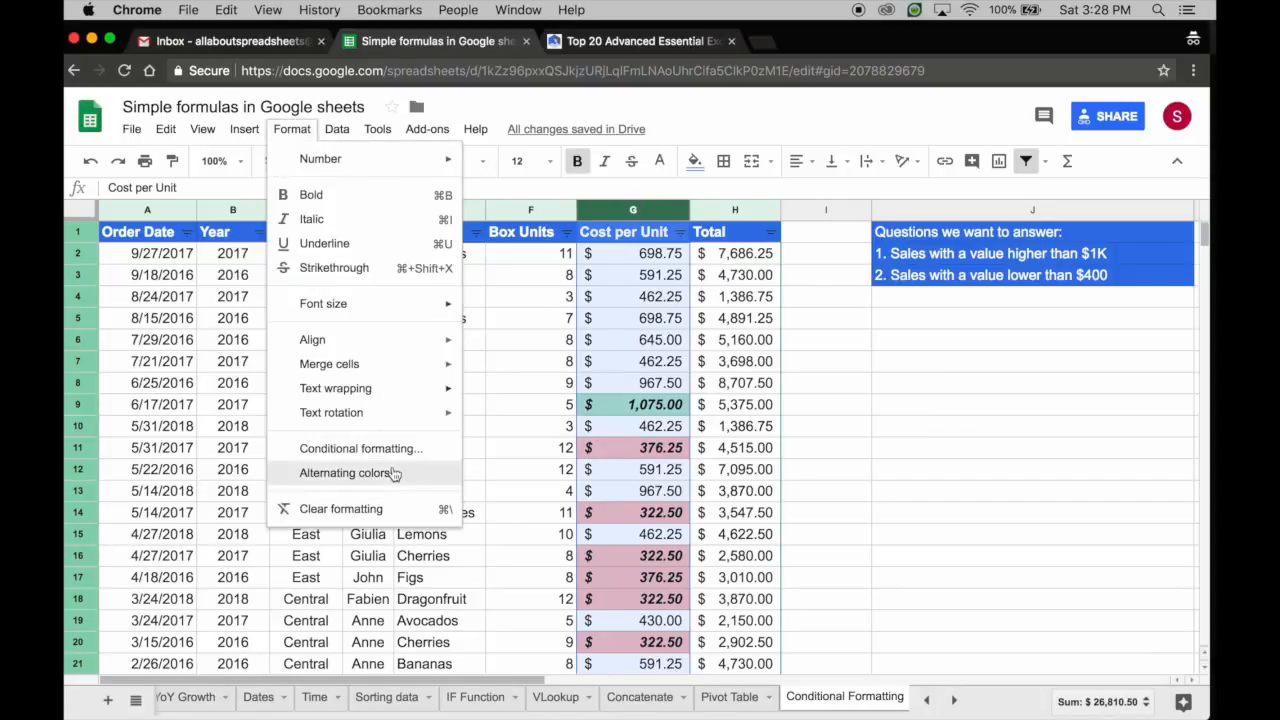
pyautogui.click(390, 450)
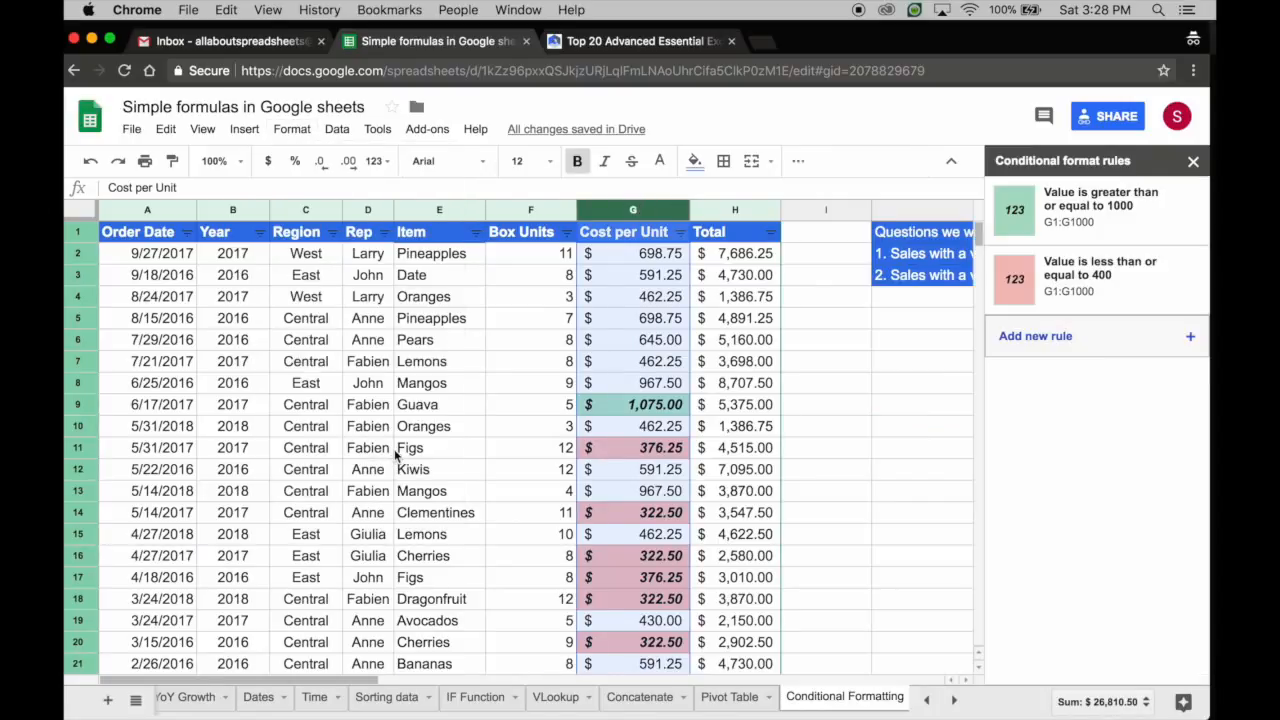
pyautogui.click(1114, 272)
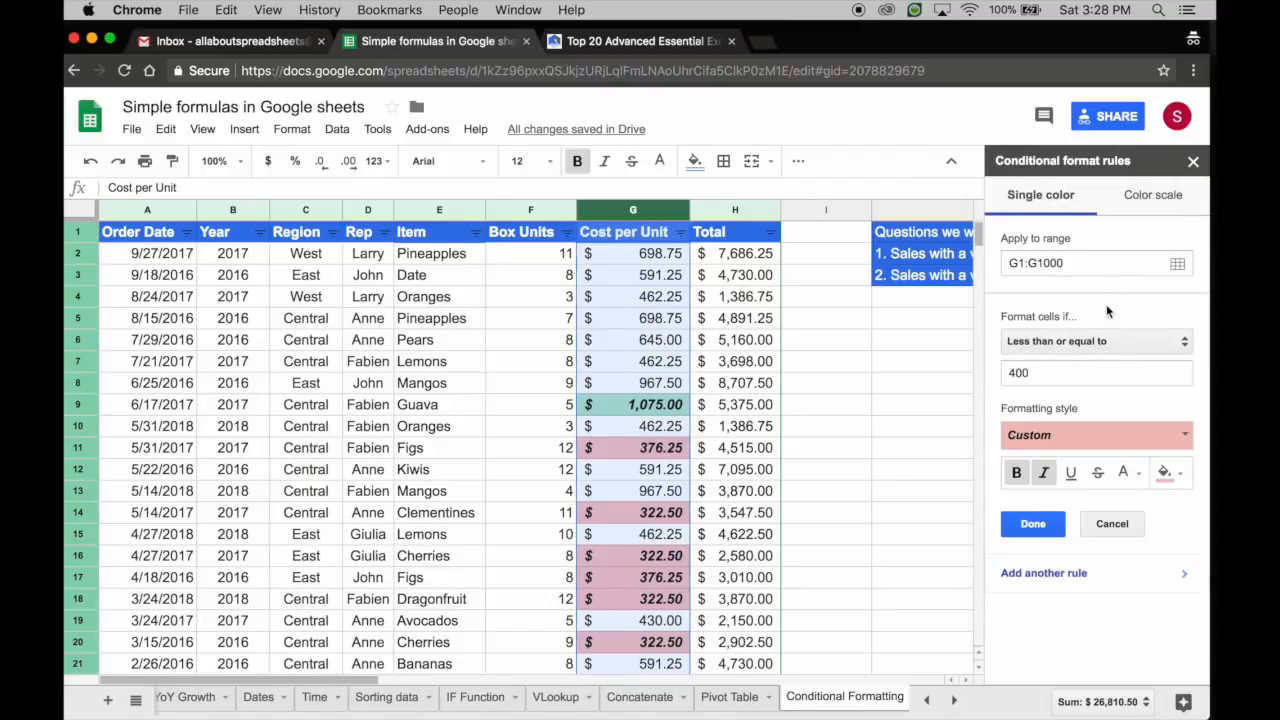
pyautogui.click(1192, 163)
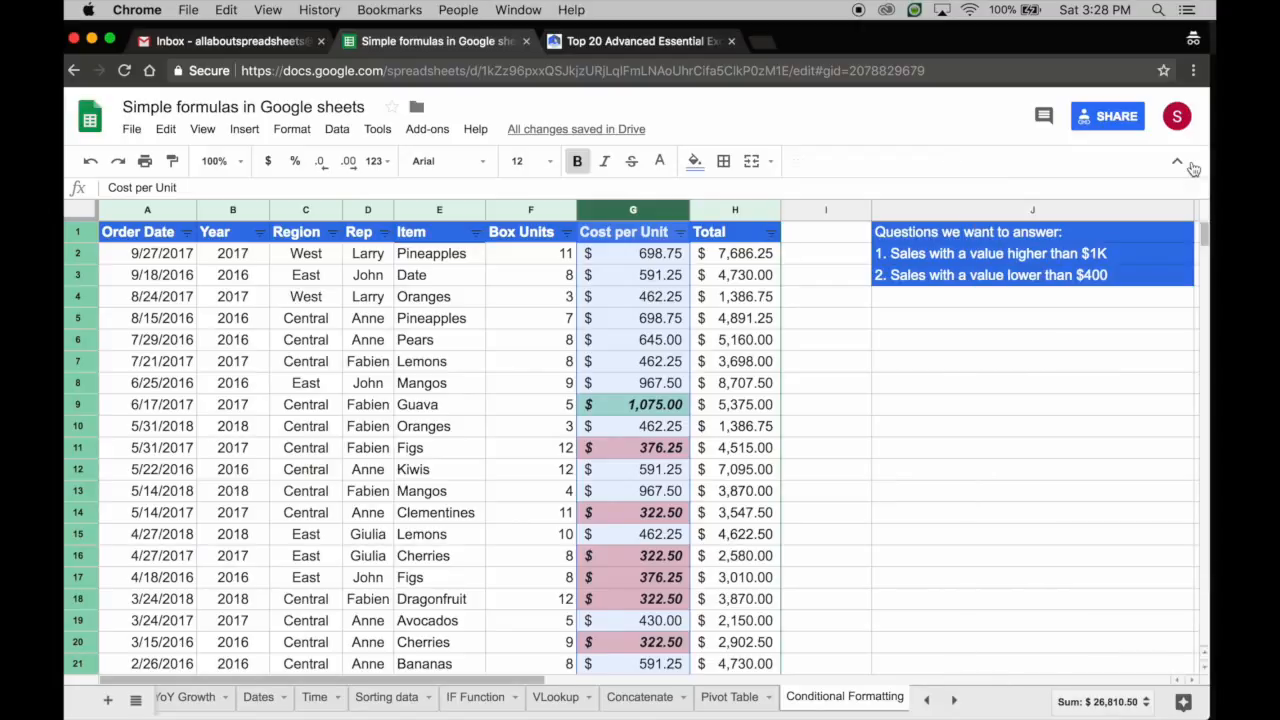
# Delete both conditional format rules from the Cost per Unit column, the less-than-or-equal-to-400 rule first and the greater-than-or-equal-to-1000 rule second
pyautogui.click(292, 129)
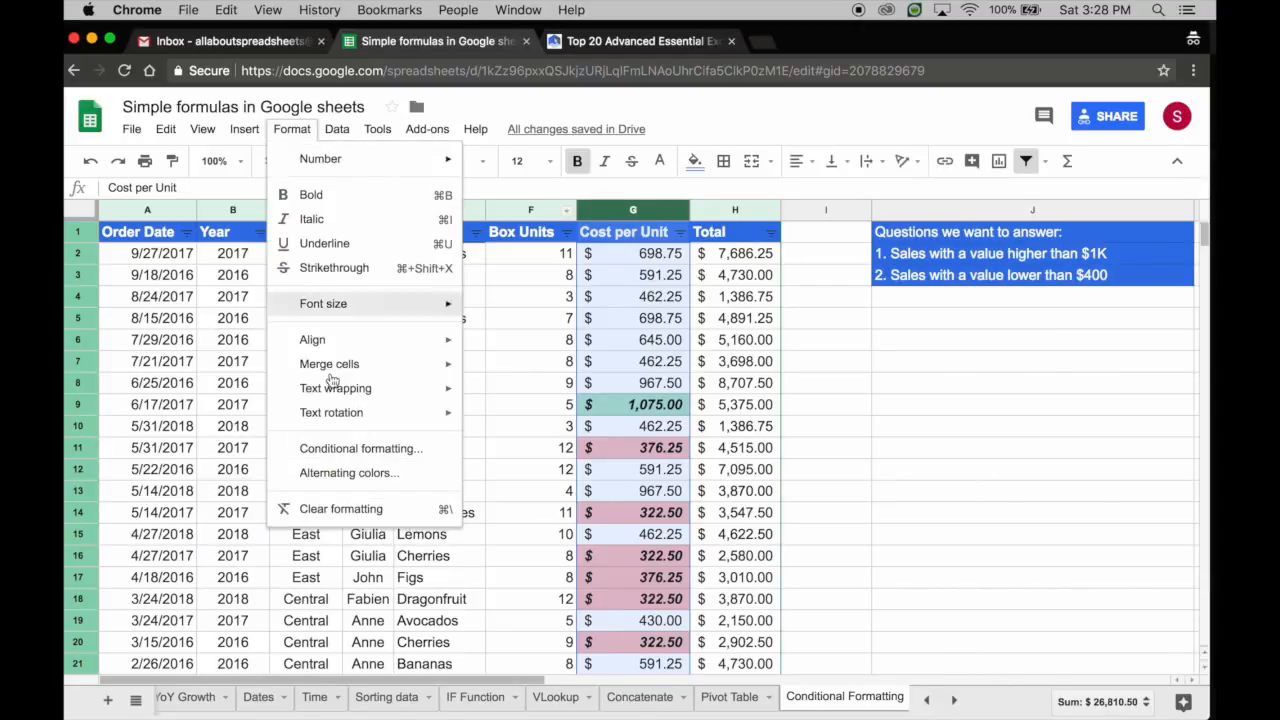
pyautogui.click(333, 450)
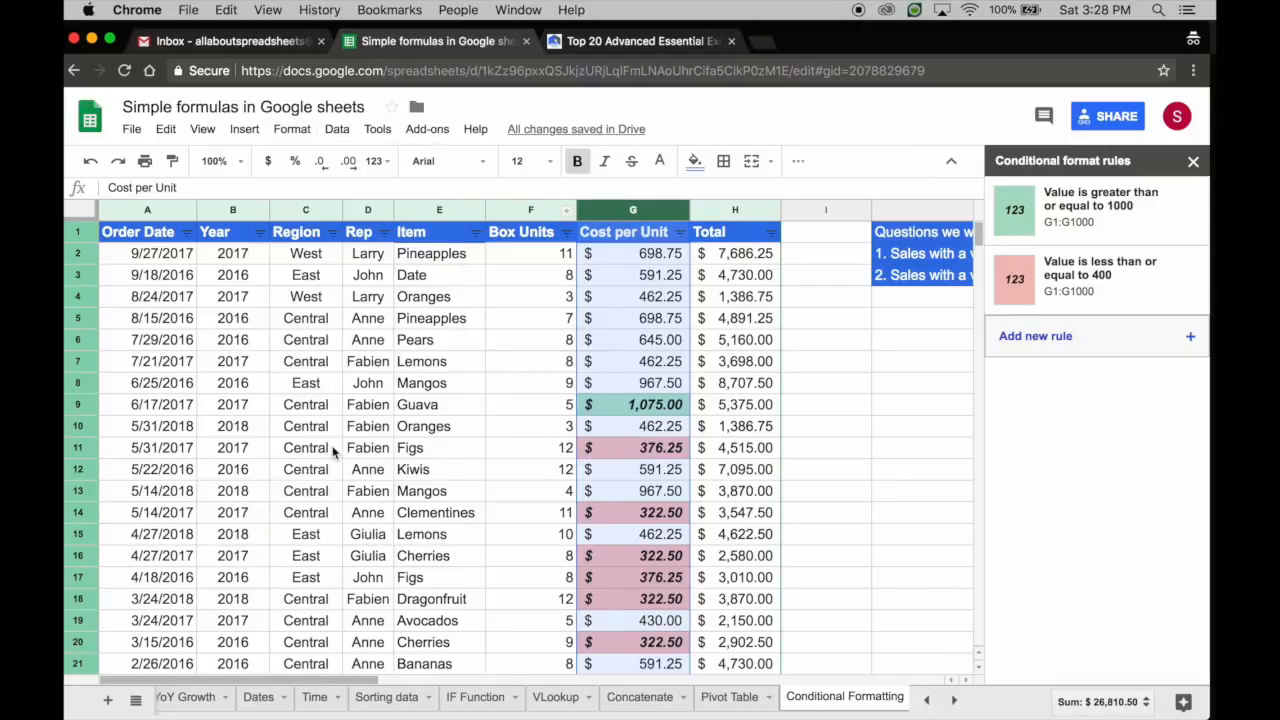
pyautogui.click(1189, 283)
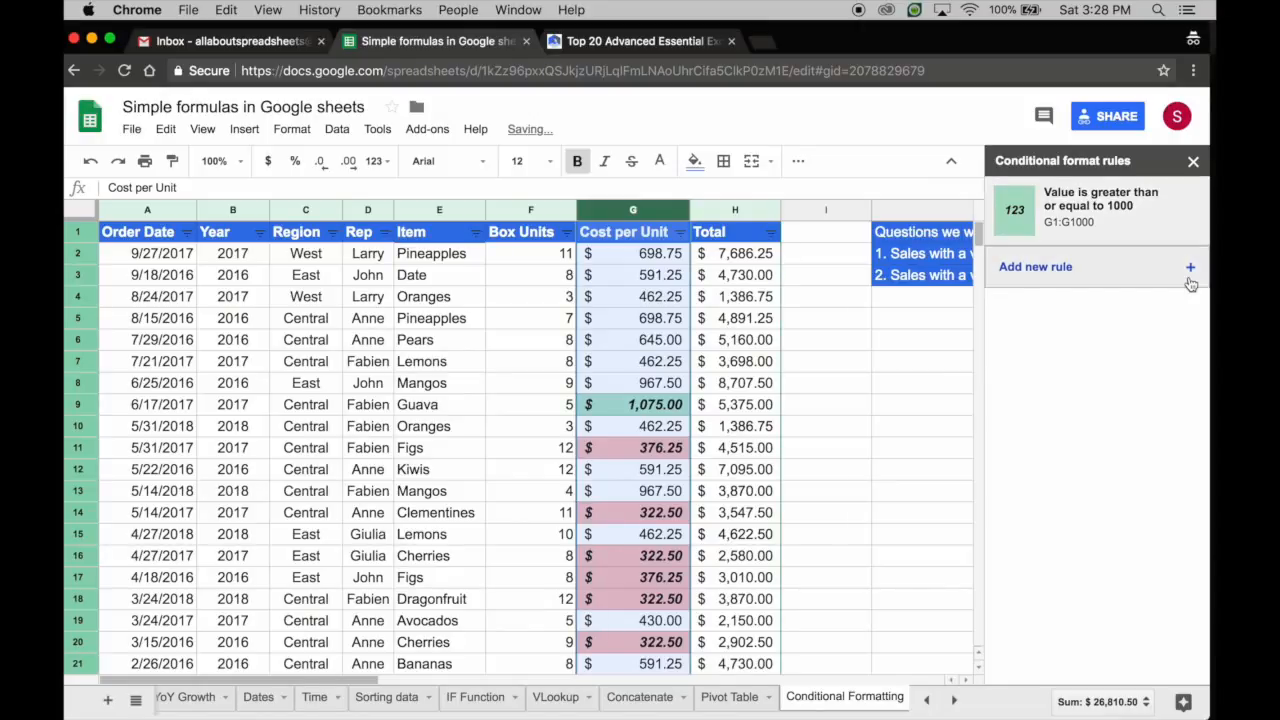
pyautogui.click(1188, 214)
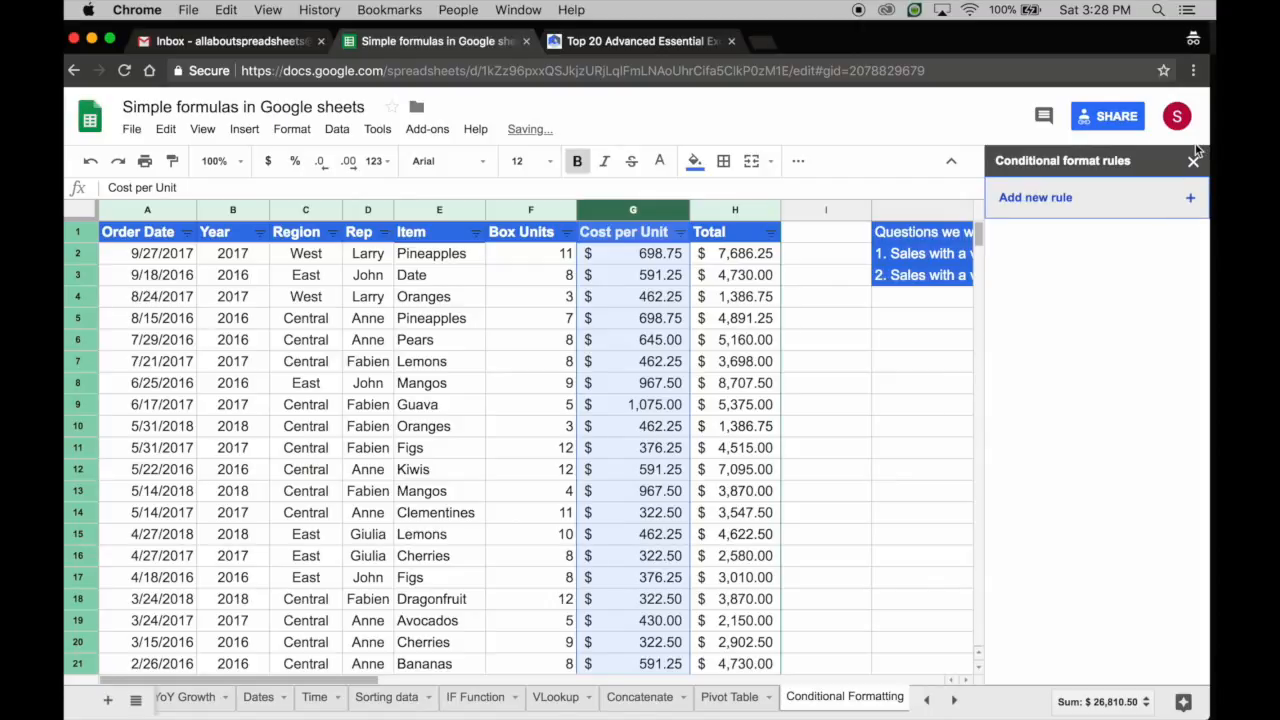